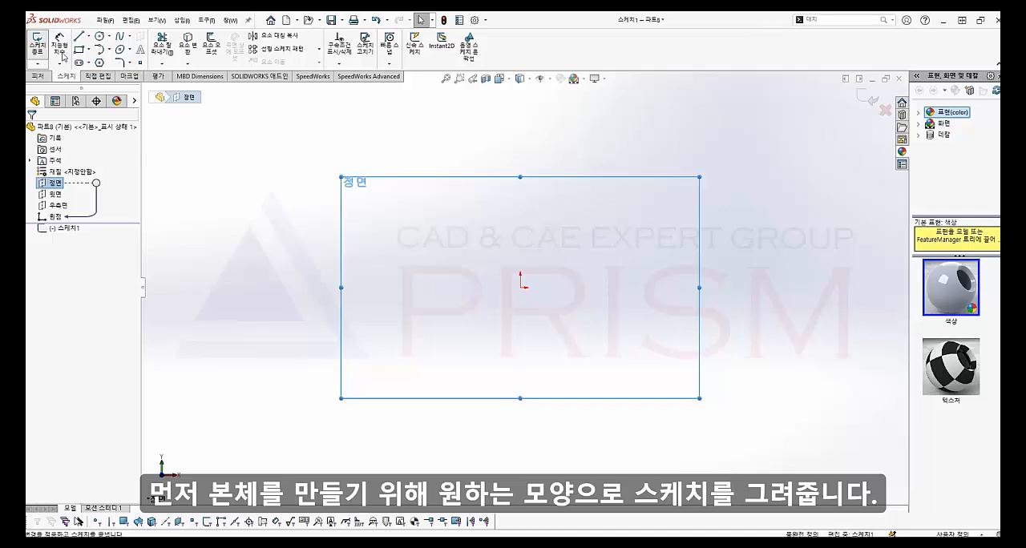
Sketch a horizontal straight slot starting at the origin, about 33 mm between arc centres and about 45 mm wide
{"action": "left_click", "coordinate": [79, 63]}
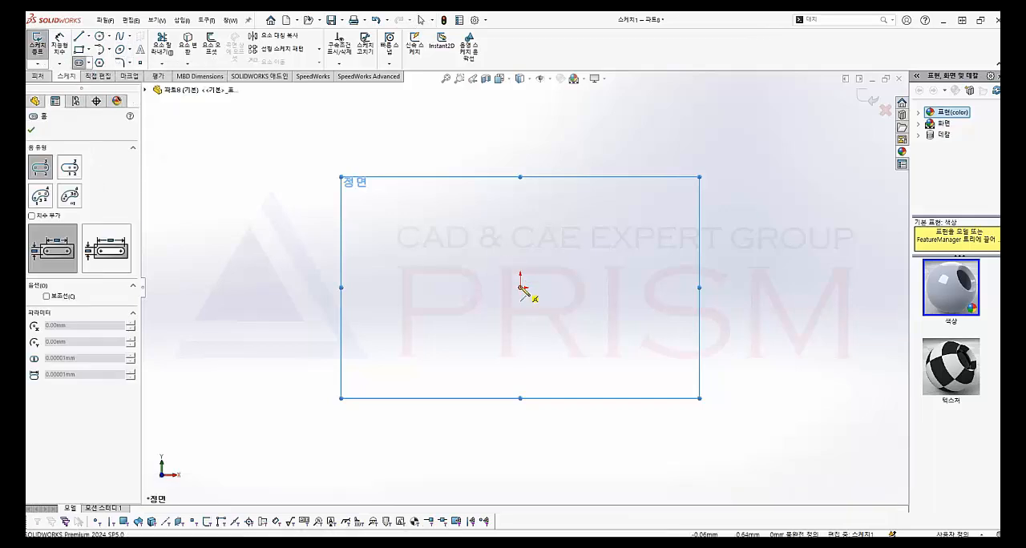
{"action": "left_click", "coordinate": [520, 287]}
{"action": "left_click", "coordinate": [587, 287]}
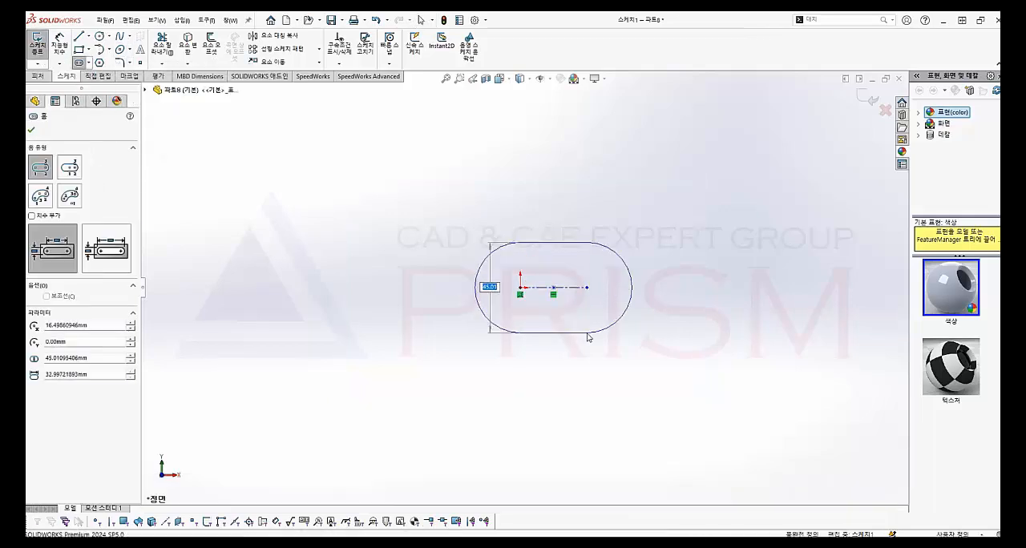
{"action": "left_click", "coordinate": [589, 336]}
Dimension the slot with a 50 mm straight edge and a 20 mm overall width
{"action": "left_click", "coordinate": [59, 49]}
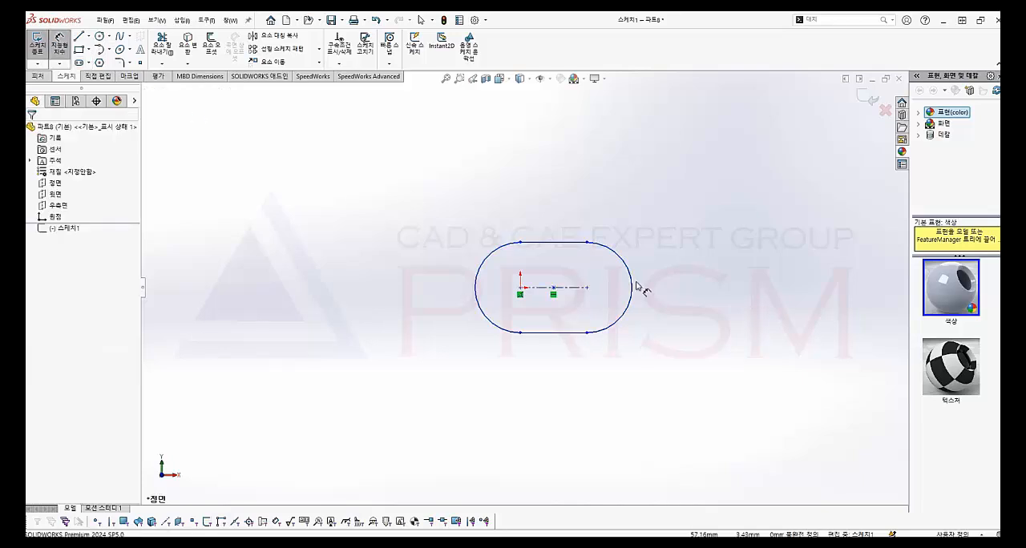
{"action": "left_click", "coordinate": [550, 242]}
{"action": "left_click", "coordinate": [548, 225]}
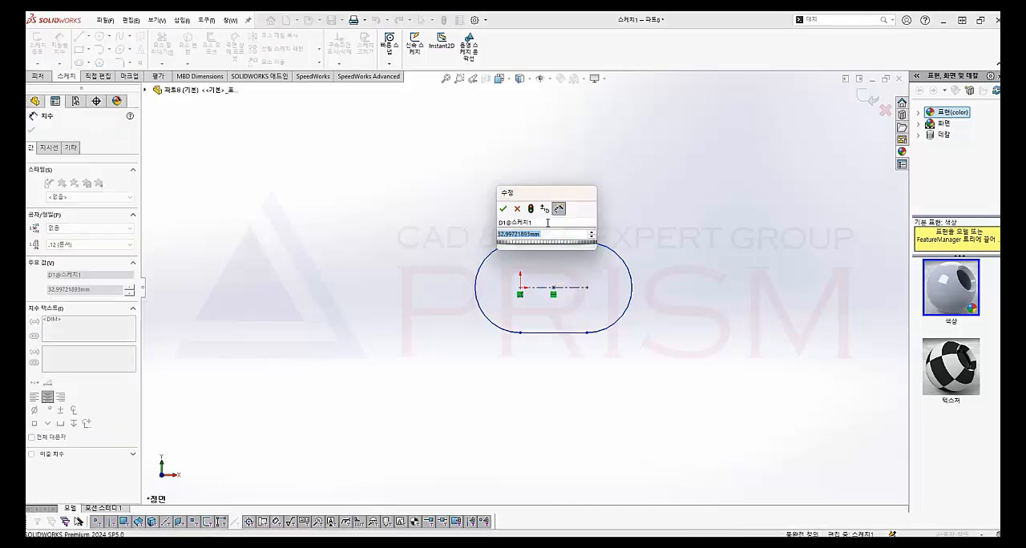
{"action": "type", "text": "50"}
{"action": "key", "text": "Return"}
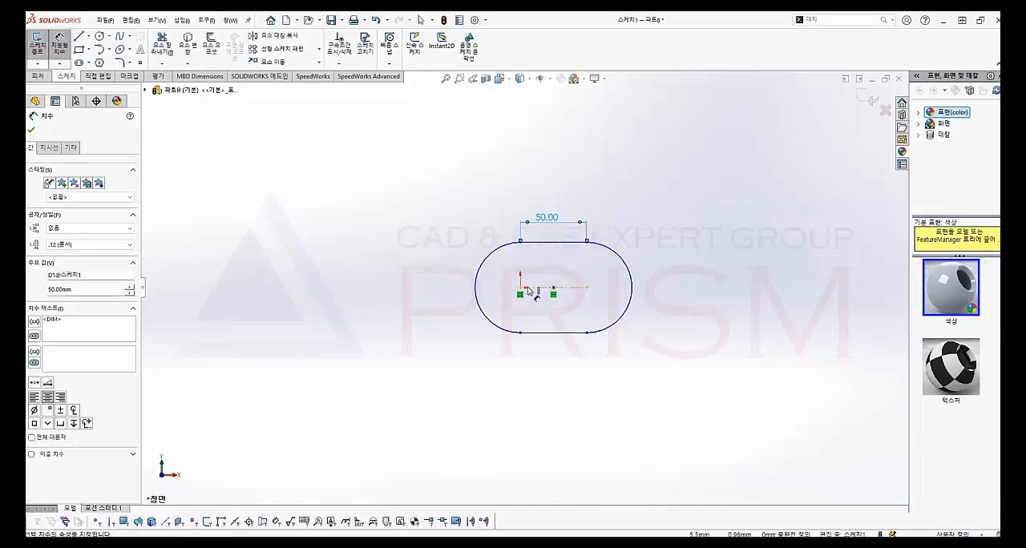
{"action": "left_click", "coordinate": [541, 241]}
{"action": "left_click", "coordinate": [551, 338]}
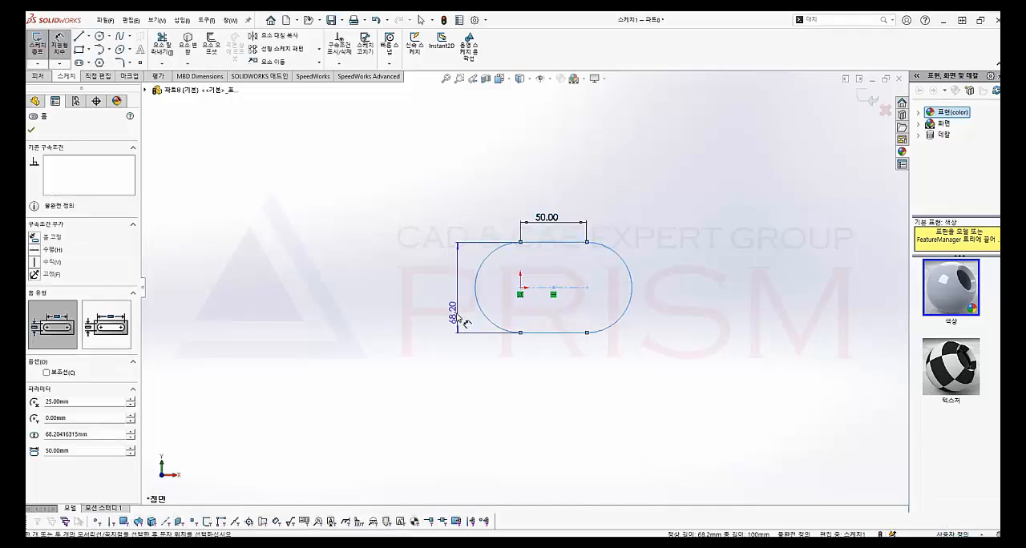
{"action": "left_click", "coordinate": [457, 309]}
{"action": "type", "text": "20"}
{"action": "key", "text": "Return"}
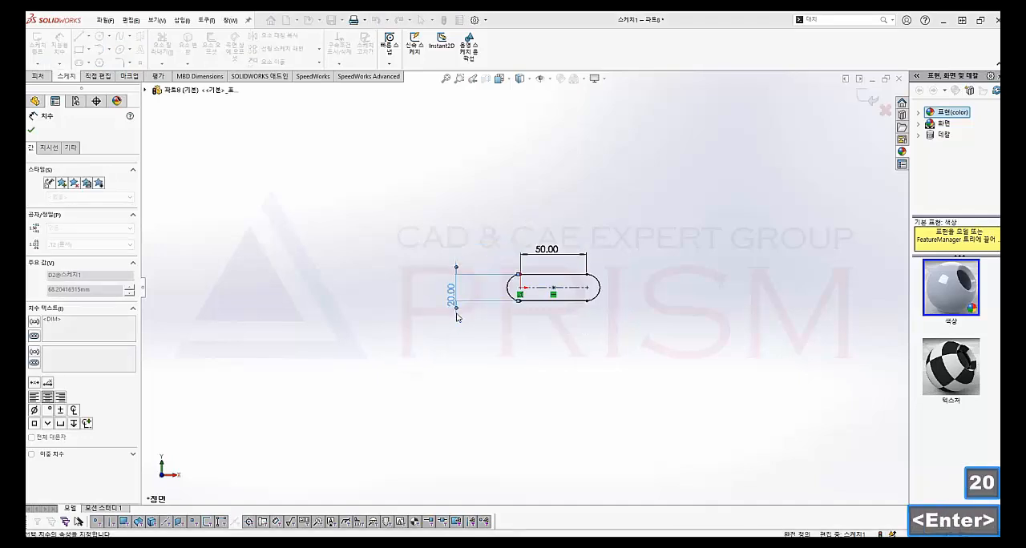
Extrude the slot profile 5 mm as a blind boss to form the base plate
{"action": "left_click", "coordinate": [37, 78]}
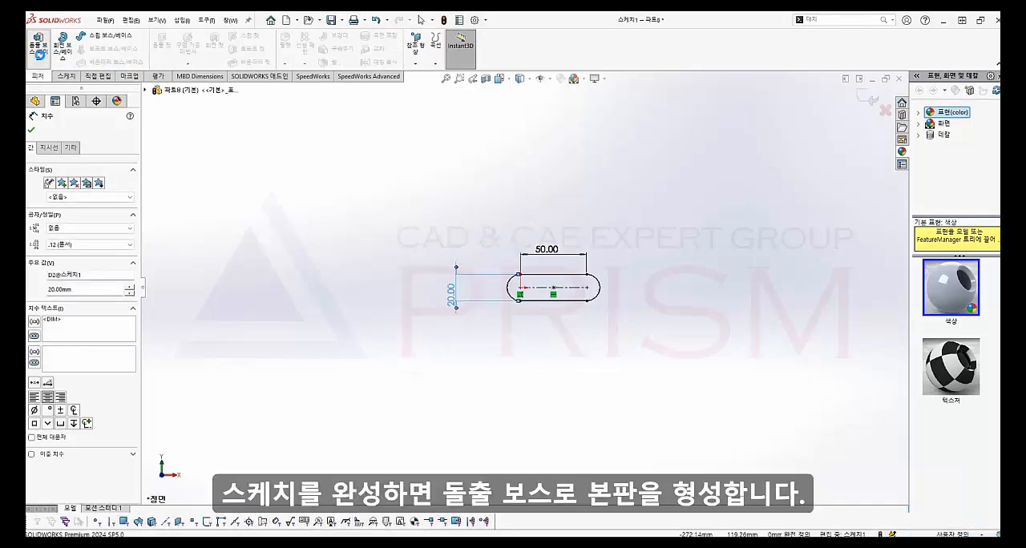
{"action": "left_click", "coordinate": [37, 47]}
{"action": "type", "text": "5.00mm"}
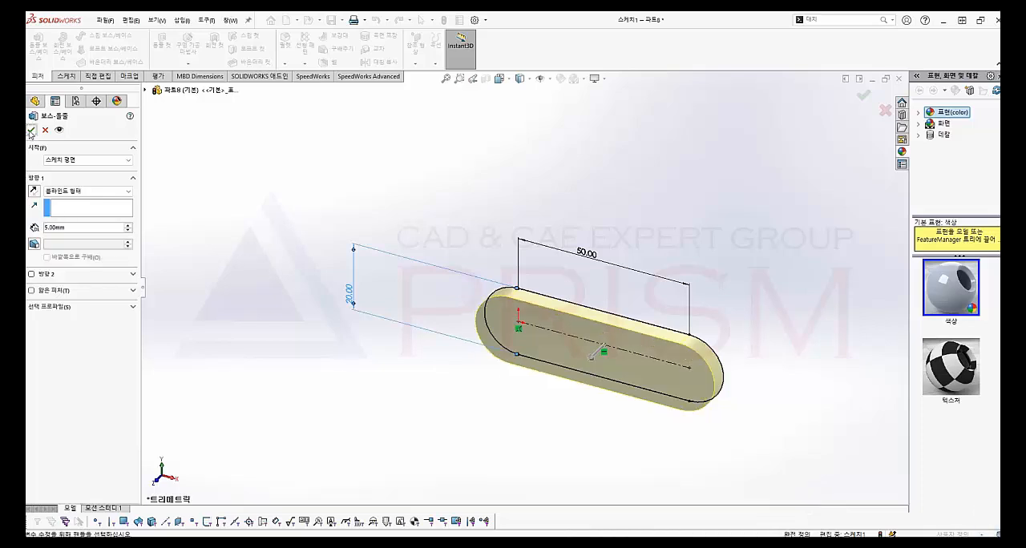
{"action": "left_click", "coordinate": [30, 129]}
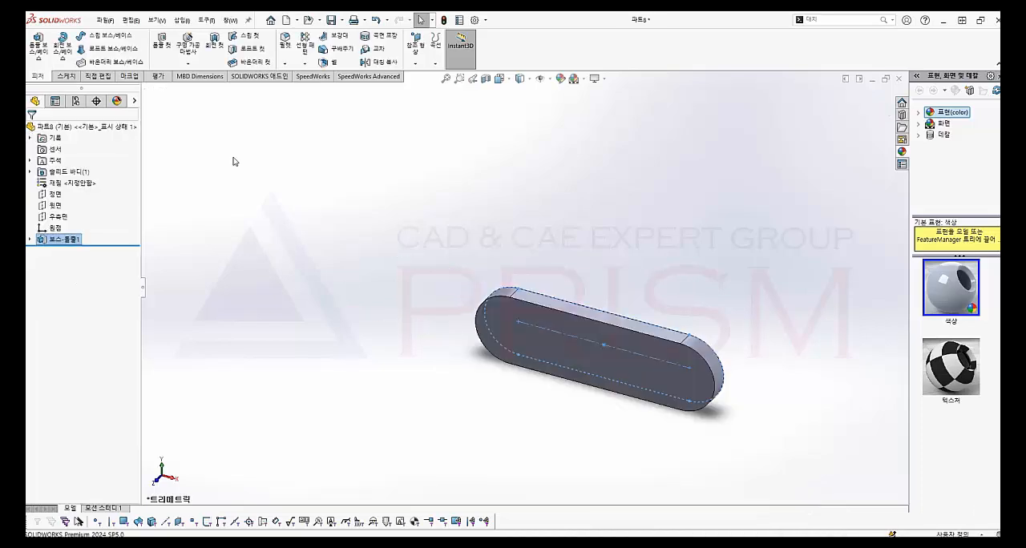
Start a sketch on the plate's front face and offset its outline 1 mm inward
{"action": "left_click", "coordinate": [575, 352]}
{"action": "left_click", "coordinate": [61, 77]}
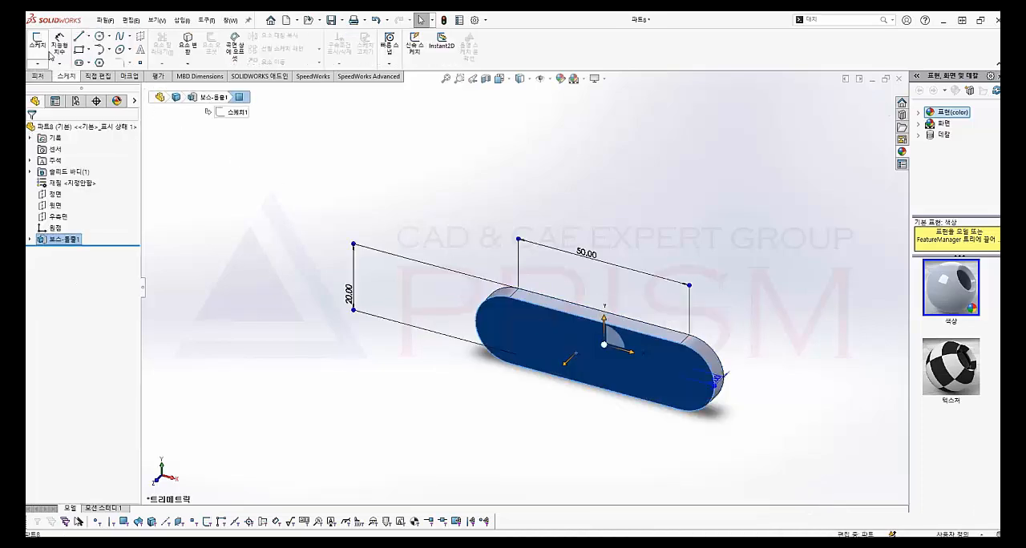
{"action": "left_click", "coordinate": [37, 45]}
{"action": "left_click", "coordinate": [210, 48]}
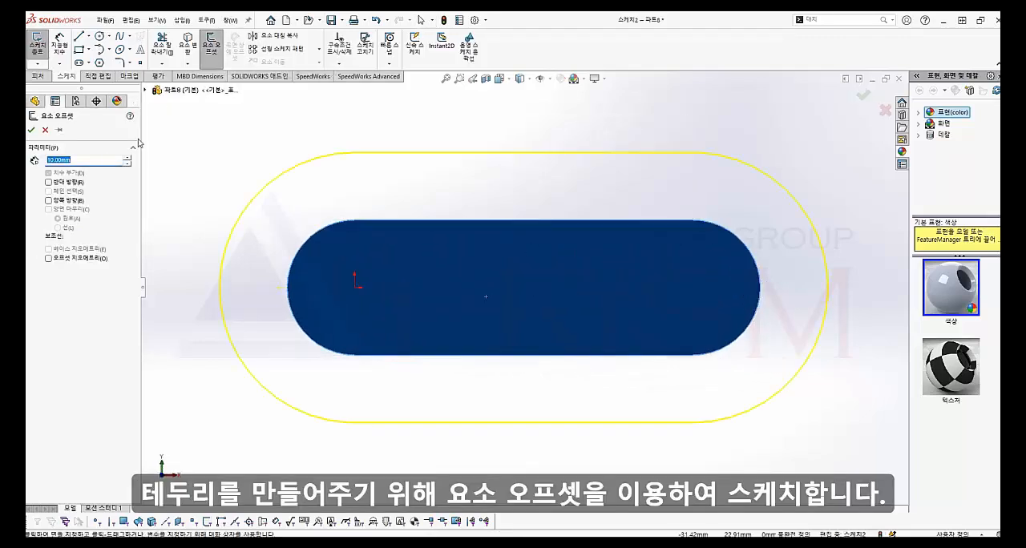
{"action": "left_click", "coordinate": [81, 183]}
{"action": "type", "text": "1"}
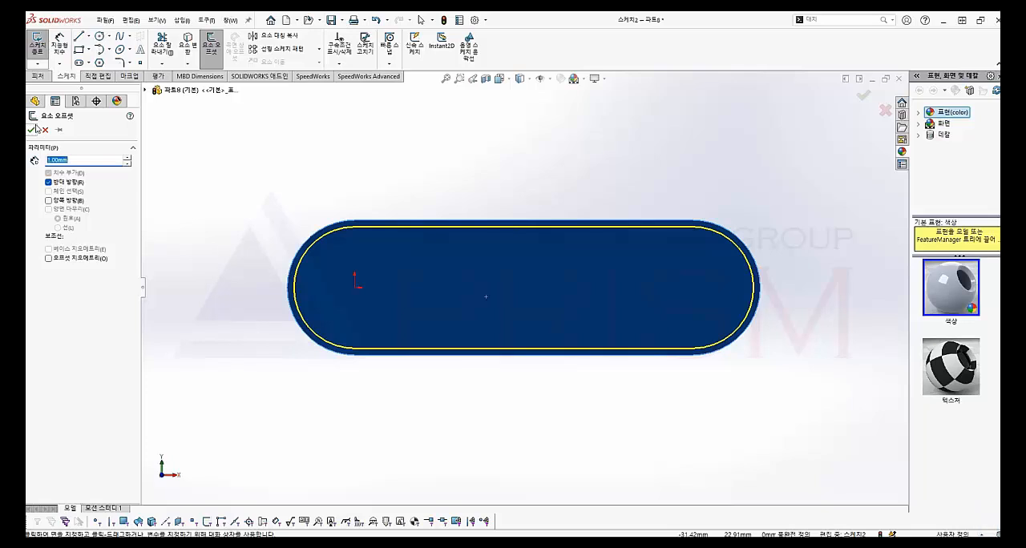
{"action": "left_click", "coordinate": [31, 129]}
Add a second inward offset of the front face's outline at 2 mm
{"action": "left_click", "coordinate": [210, 46]}
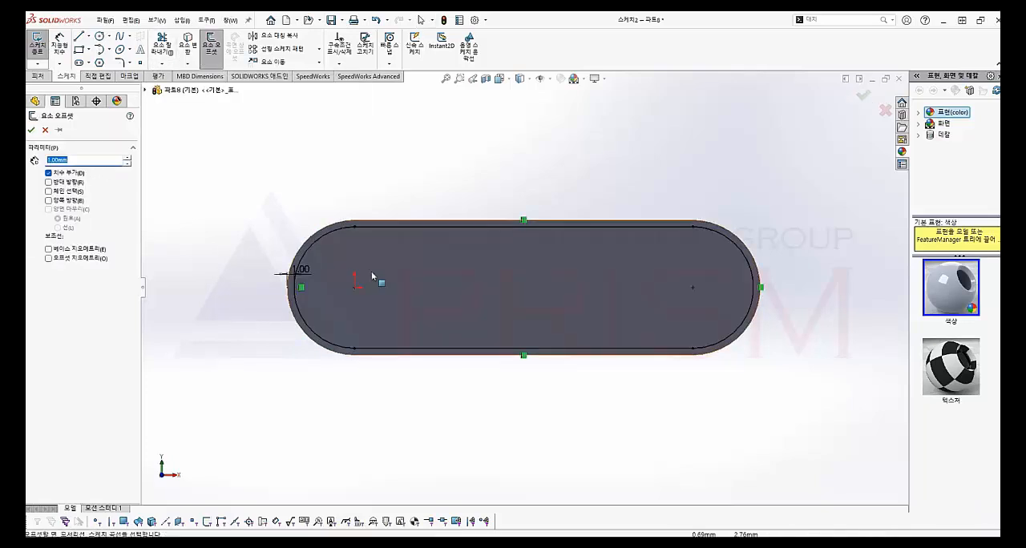
{"action": "left_click", "coordinate": [405, 277]}
{"action": "left_click", "coordinate": [49, 183]}
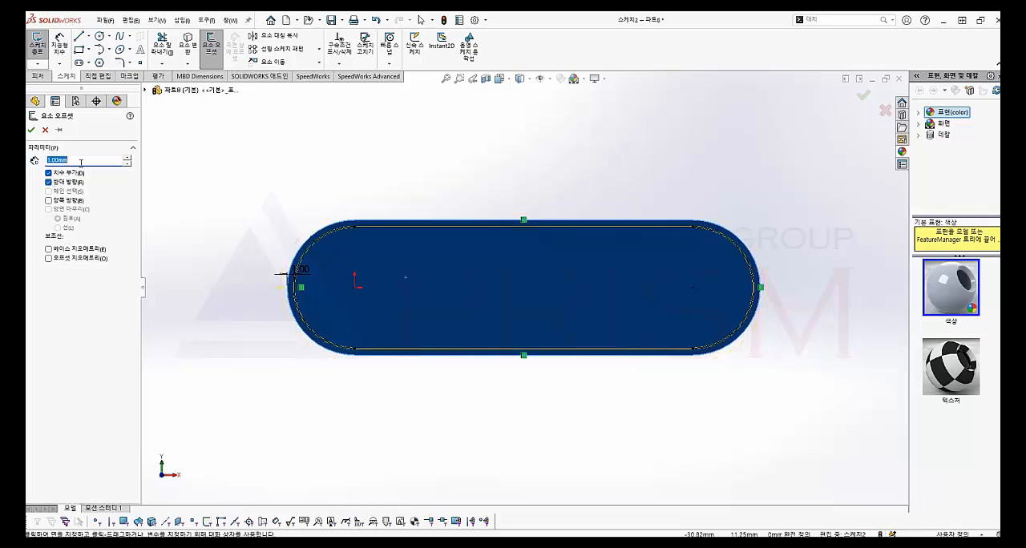
{"action": "type", "text": "2"}
{"action": "key", "text": "Return"}
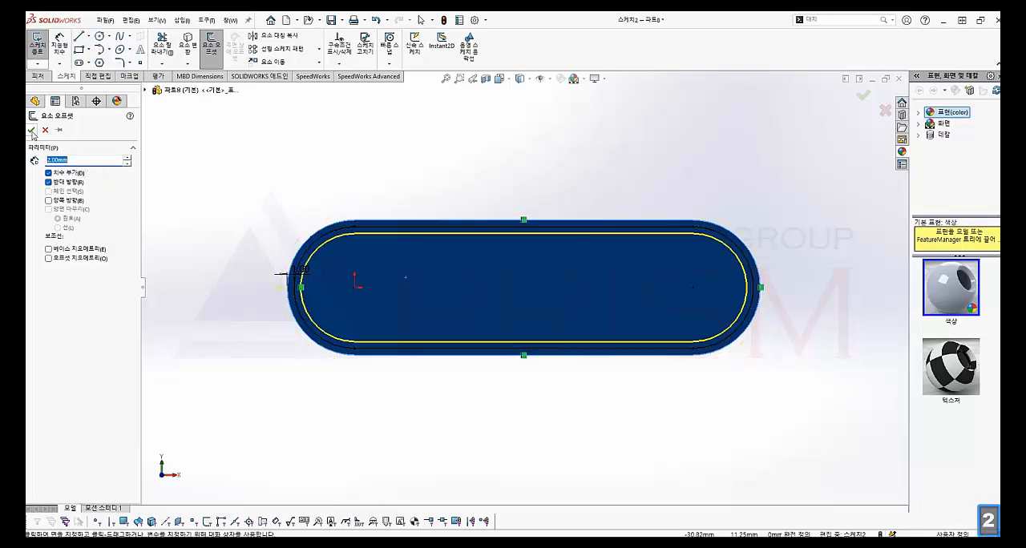
{"action": "left_click", "coordinate": [31, 132]}
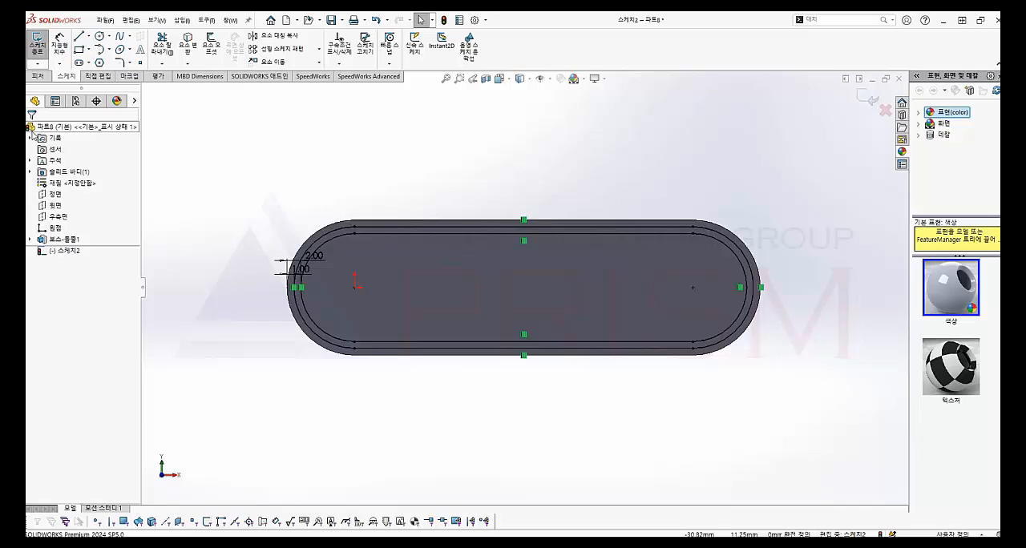
Extrude the ring between the two offset outlines 1 mm to form a raised border
{"action": "left_click", "coordinate": [37, 76]}
{"action": "left_click", "coordinate": [38, 46]}
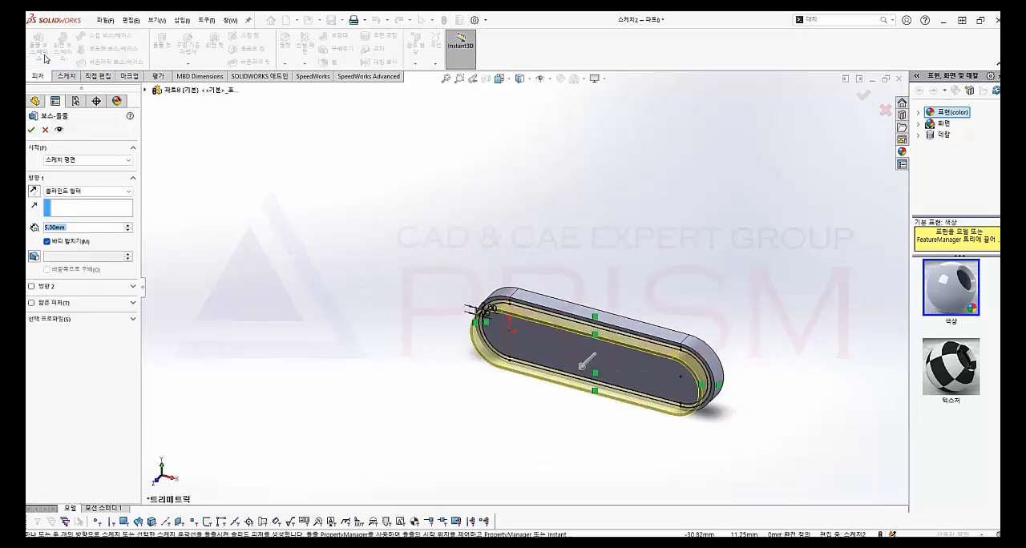
{"action": "type", "text": "4"}
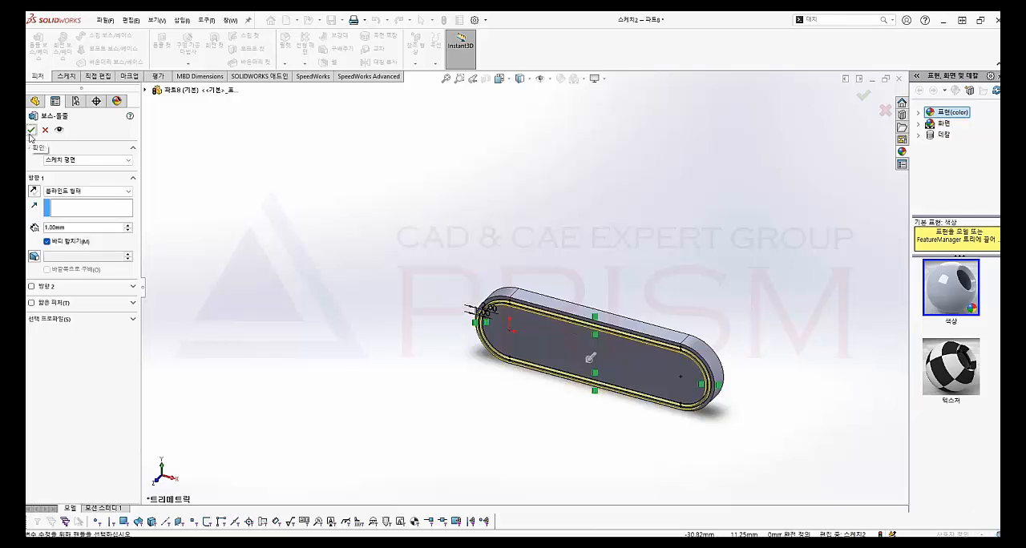
{"action": "left_click", "coordinate": [30, 132]}
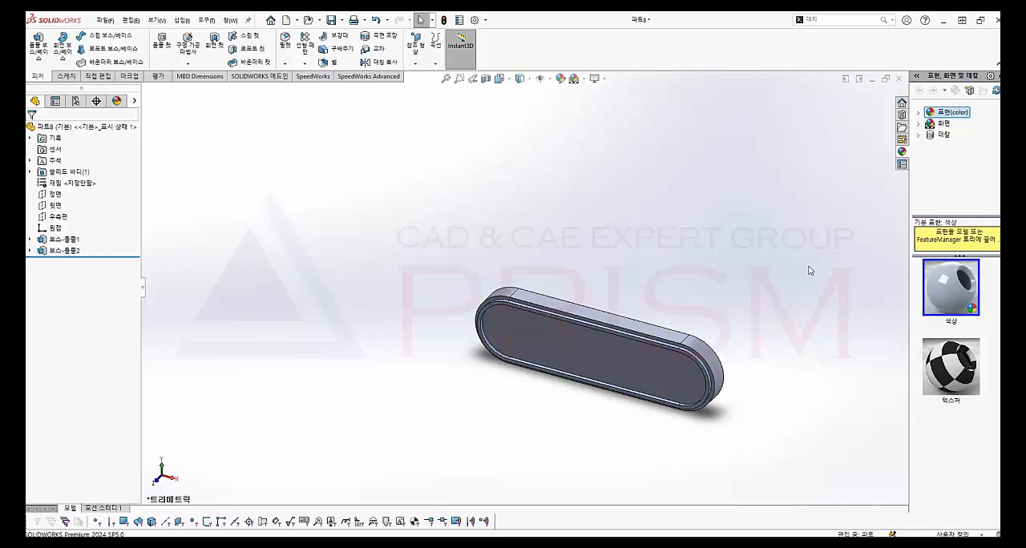
Start a sketch on the face inside the border and add the sketch text PRISM
{"action": "left_click", "coordinate": [673, 368]}
{"action": "left_click", "coordinate": [69, 75]}
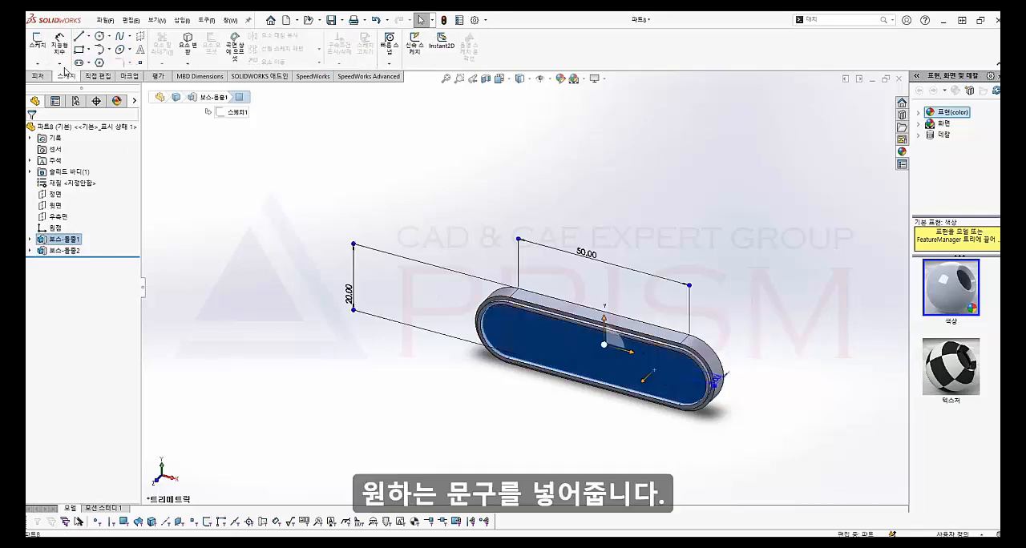
{"action": "left_click", "coordinate": [41, 41]}
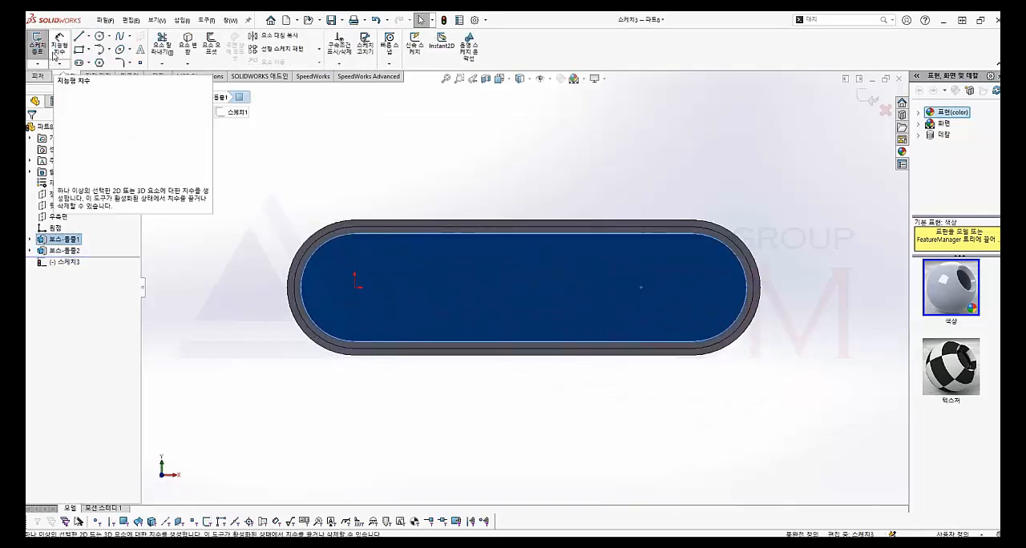
{"action": "left_click", "coordinate": [141, 52]}
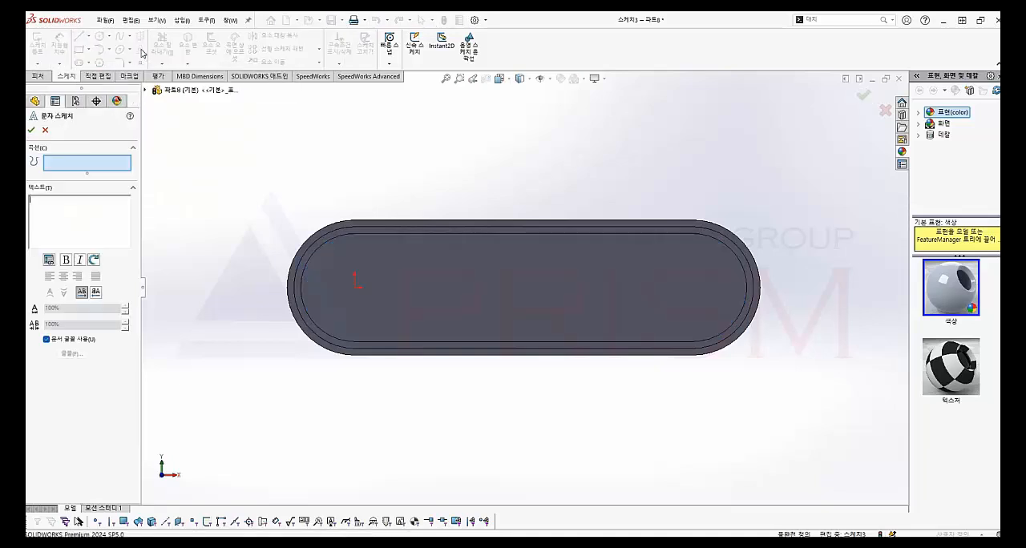
{"action": "type", "text": "PRISM"}
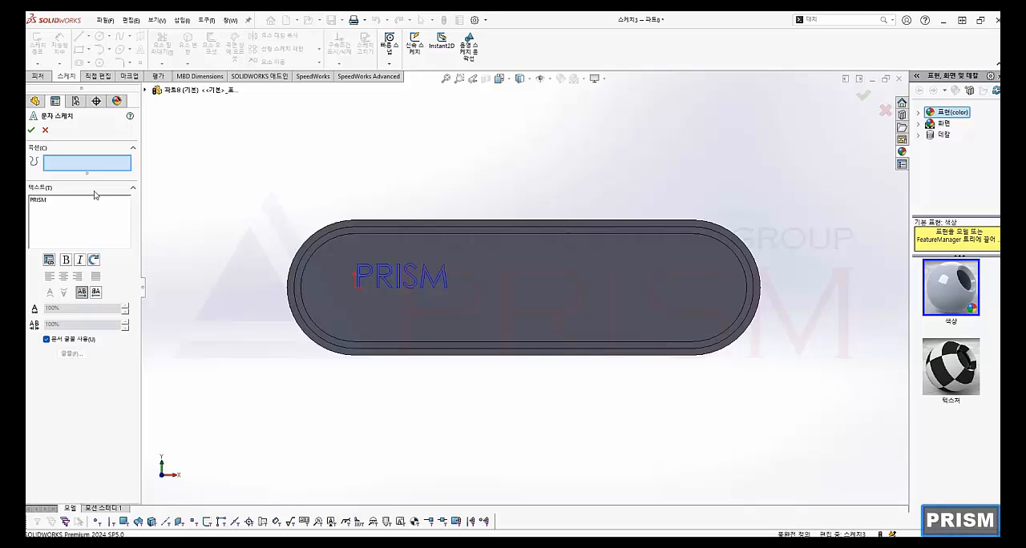
Format the PRISM text in bold Comic Sans MS at size 35 instead of the document font, and place it mid-face
{"action": "left_click", "coordinate": [63, 342]}
{"action": "left_click", "coordinate": [72, 353]}
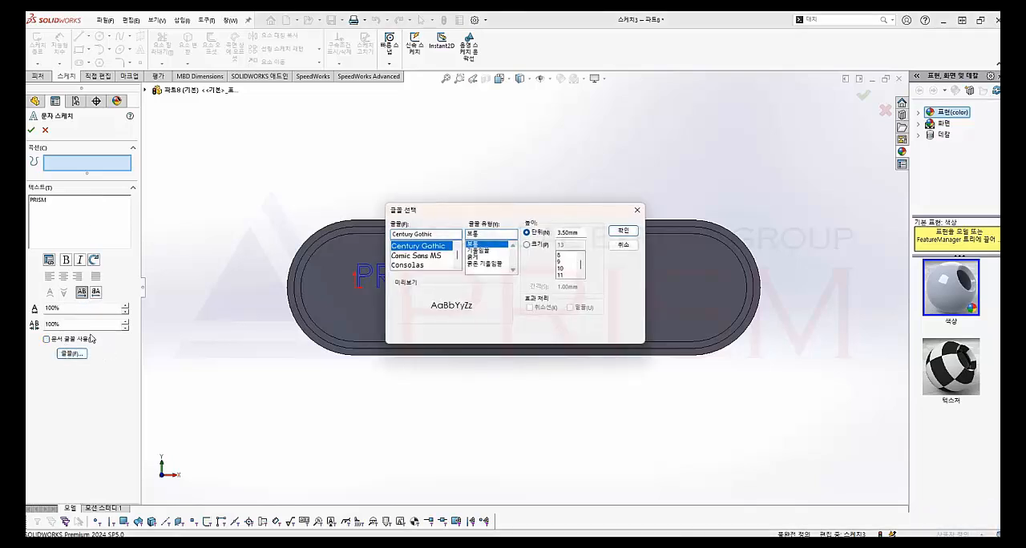
{"action": "left_click", "coordinate": [407, 256]}
{"action": "left_click", "coordinate": [471, 257]}
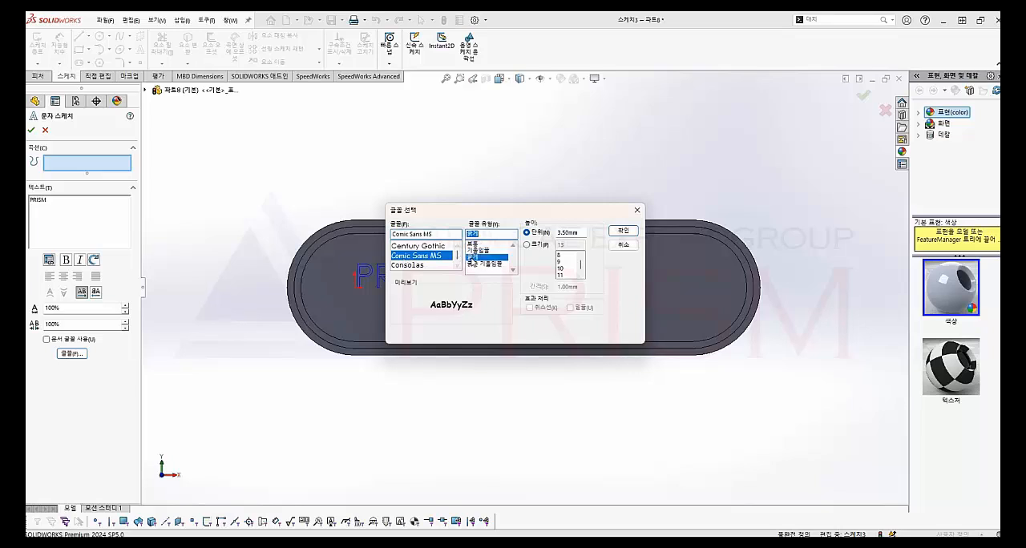
{"action": "left_click", "coordinate": [527, 245]}
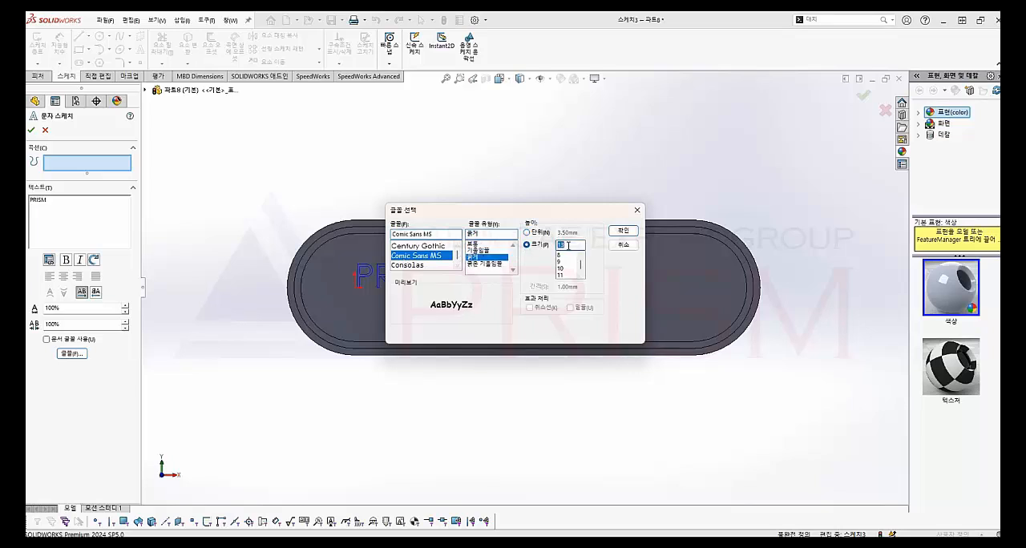
{"action": "type", "text": "35"}
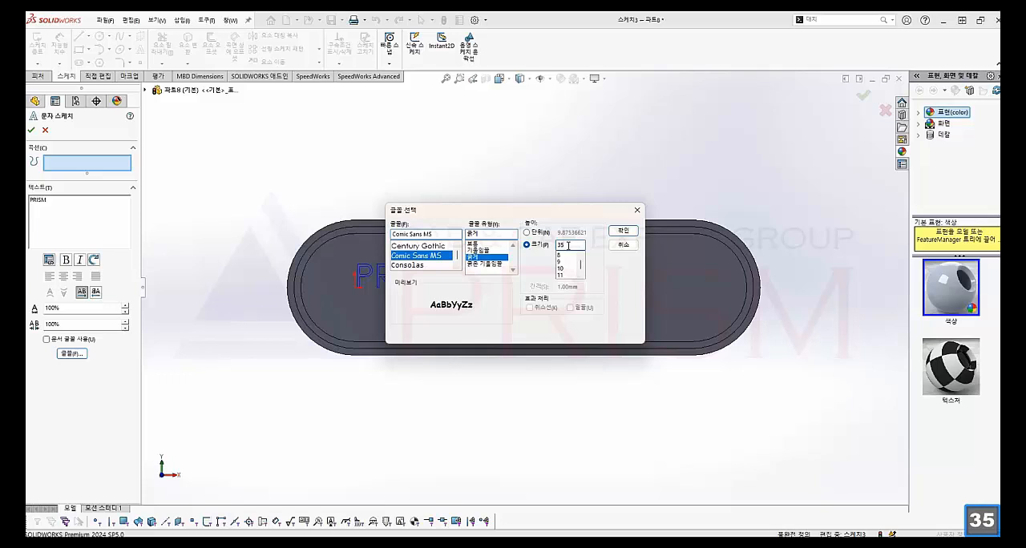
{"action": "left_click", "coordinate": [628, 231]}
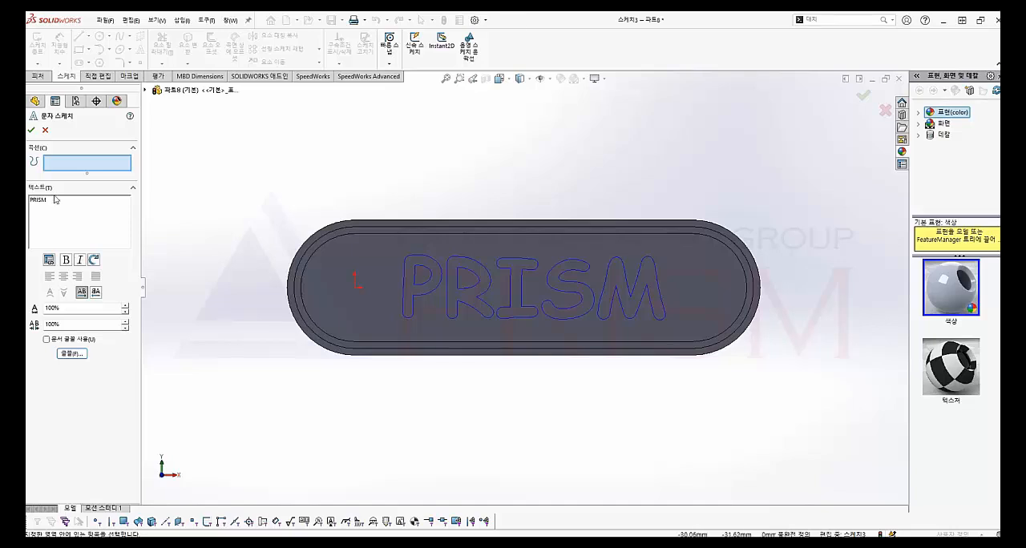
{"action": "left_click", "coordinate": [31, 130]}
Extrude the PRISM text 1 mm as raised lettering merged with the plate
{"action": "left_click", "coordinate": [36, 76]}
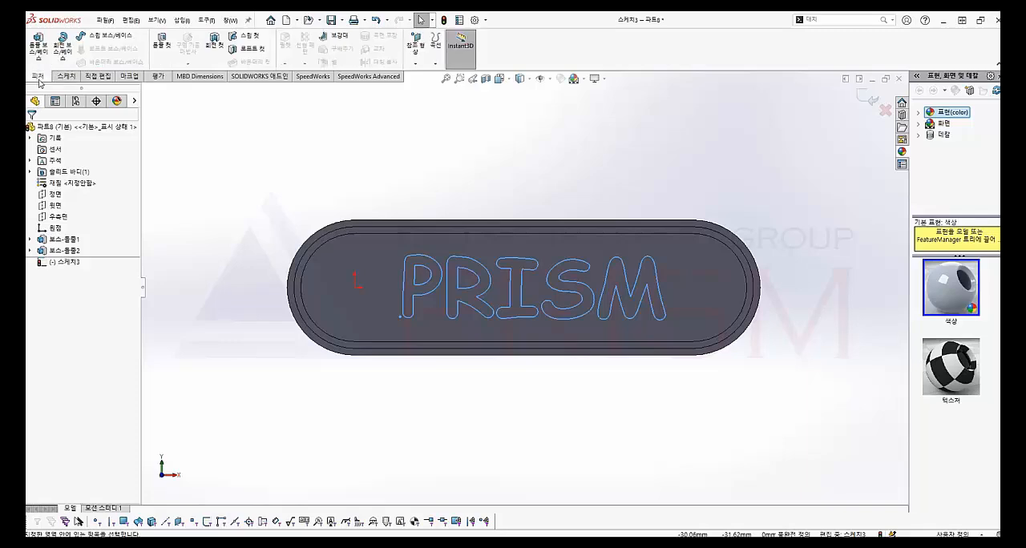
{"action": "left_click", "coordinate": [39, 47]}
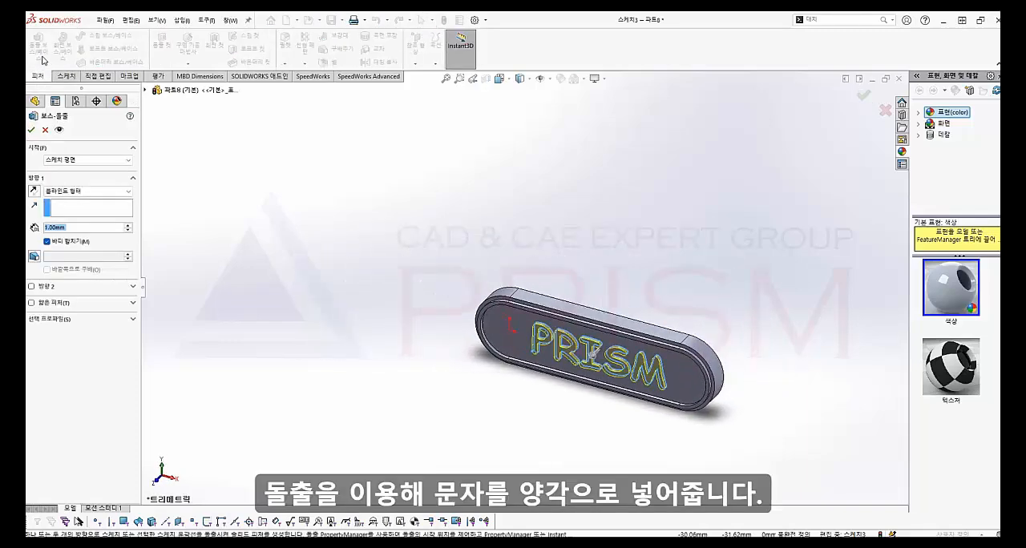
{"action": "left_click", "coordinate": [30, 130]}
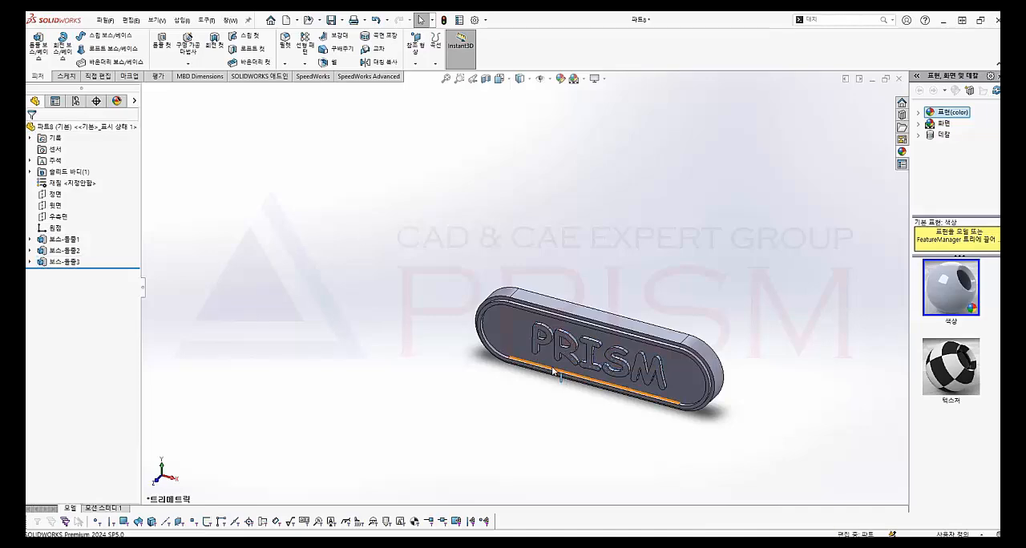
Start a sketch on the face inside the border and draw a circle about 3.6 mm across, about 5.4 mm left of the origin
{"action": "left_click", "coordinate": [518, 344]}
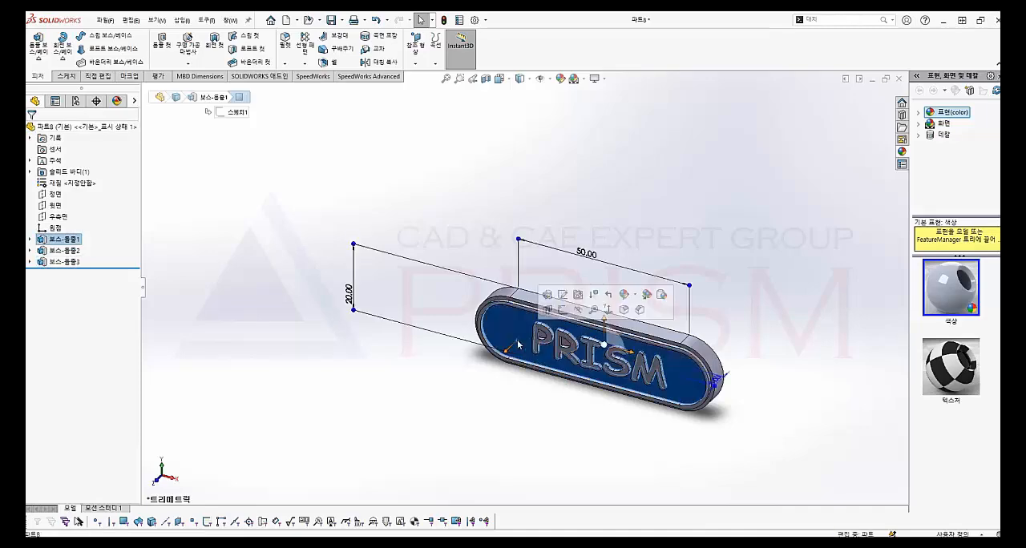
{"action": "left_click", "coordinate": [51, 76]}
{"action": "left_click", "coordinate": [37, 44]}
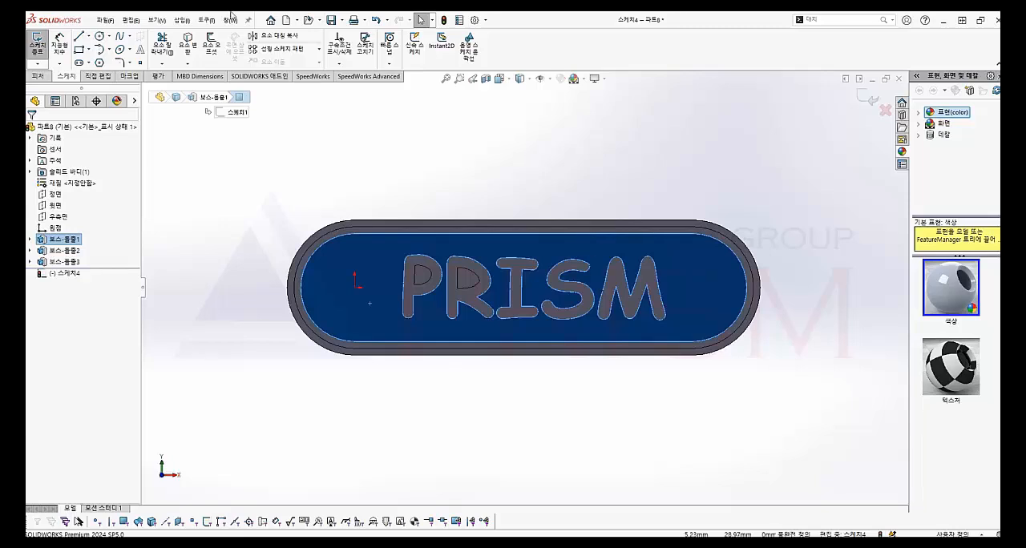
{"action": "left_click", "coordinate": [99, 37]}
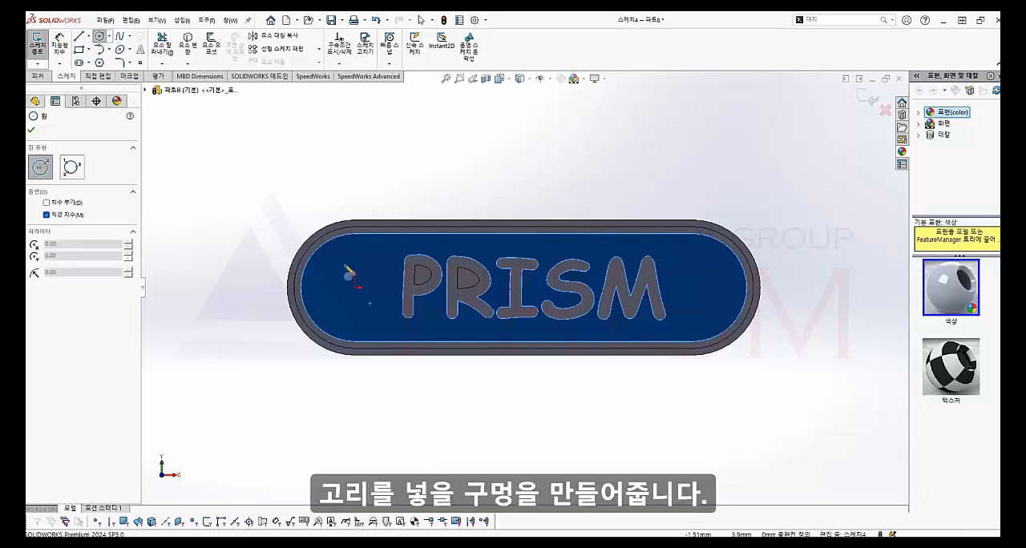
{"action": "left_click", "coordinate": [320, 291]}
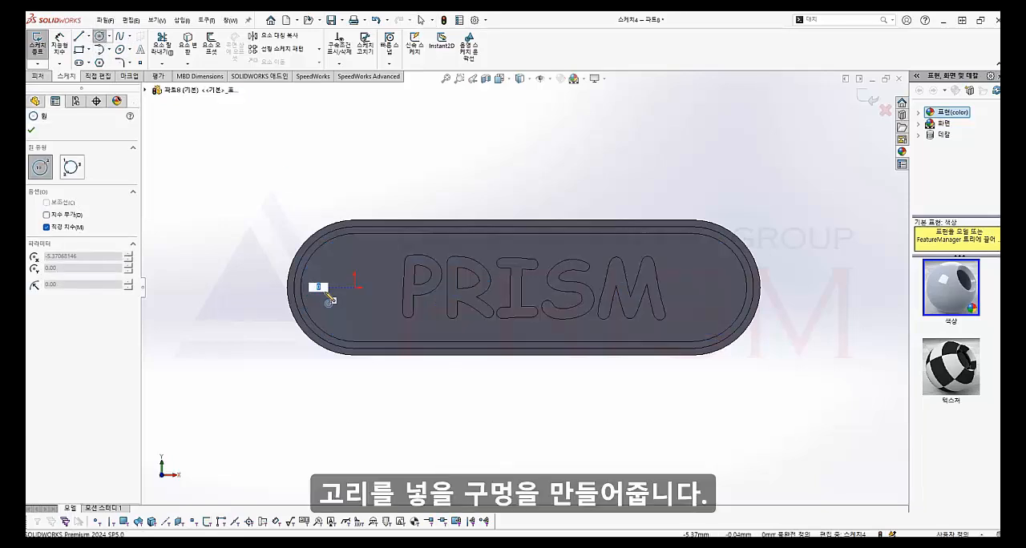
{"action": "left_click", "coordinate": [328, 295]}
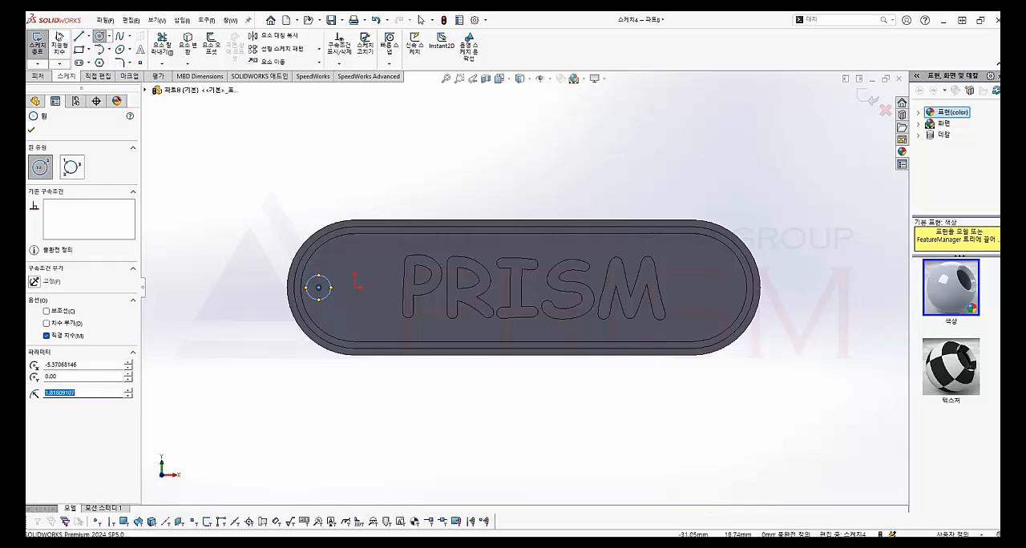
Dimension the circle's diameter as 3 mm
{"action": "left_click", "coordinate": [60, 44]}
{"action": "left_click", "coordinate": [310, 278]}
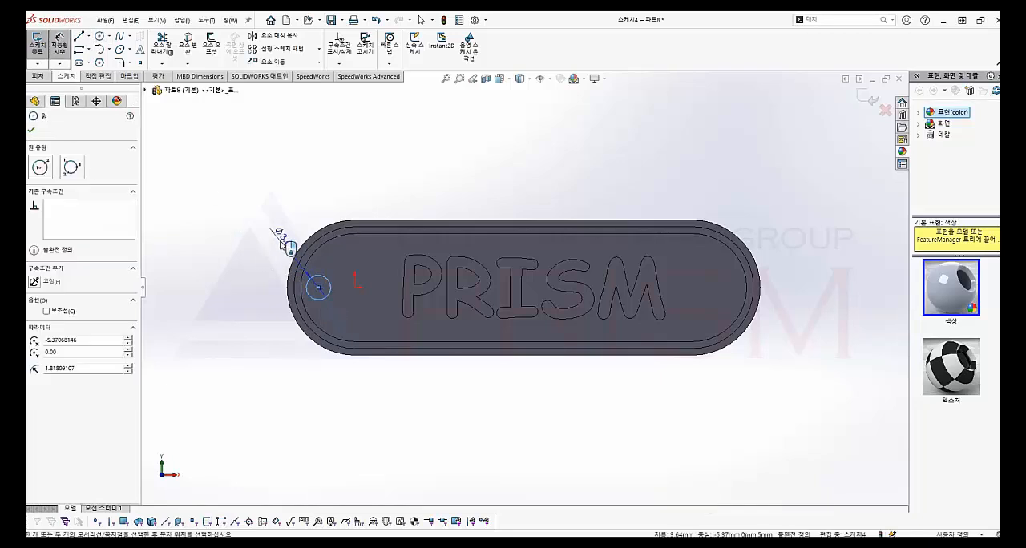
{"action": "left_click", "coordinate": [288, 244]}
{"action": "type", "text": "3"}
{"action": "key", "text": "Return"}
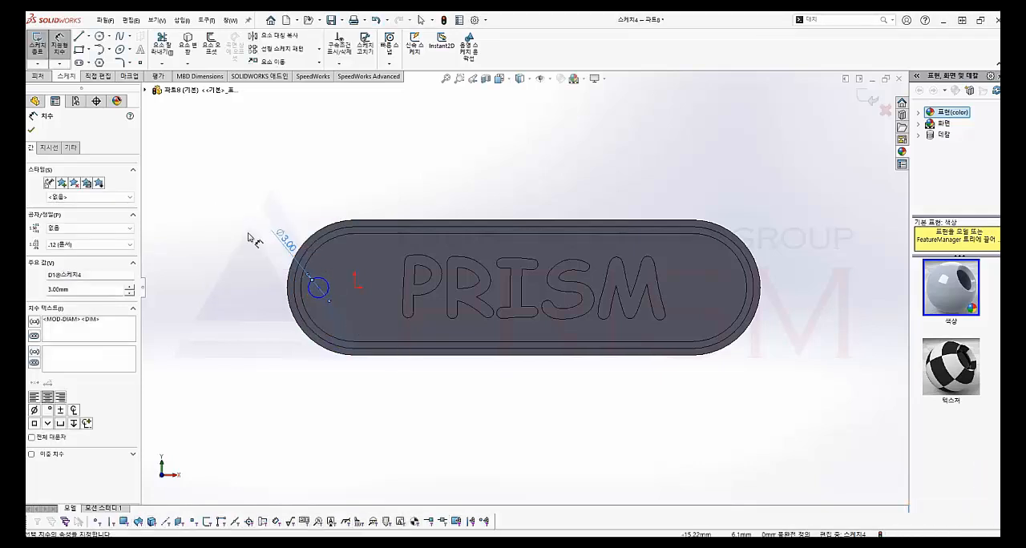
Dimension the horizontal distance from the circle's centre to the origin as 5 mm
{"action": "left_click", "coordinate": [318, 289]}
{"action": "left_click", "coordinate": [355, 288]}
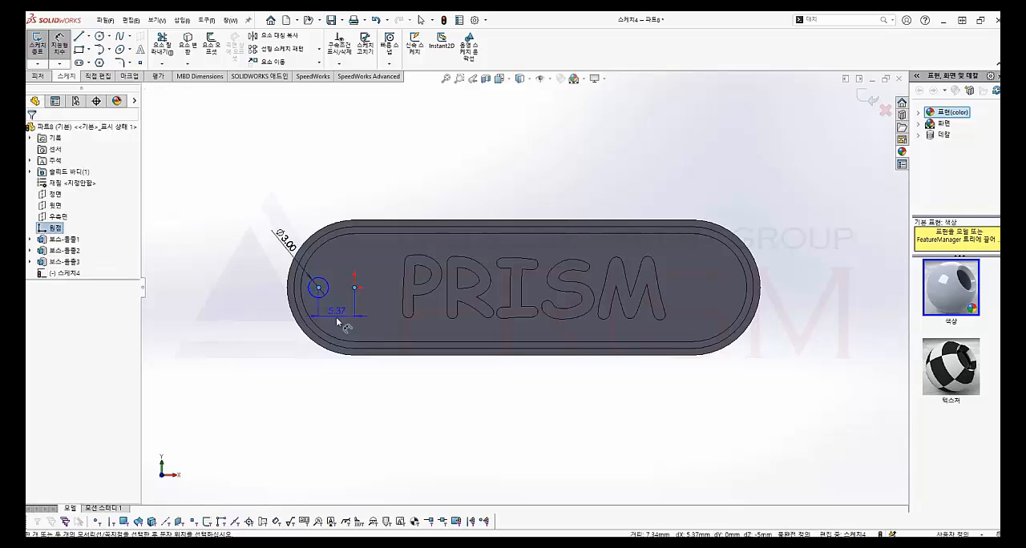
{"action": "left_click", "coordinate": [343, 400]}
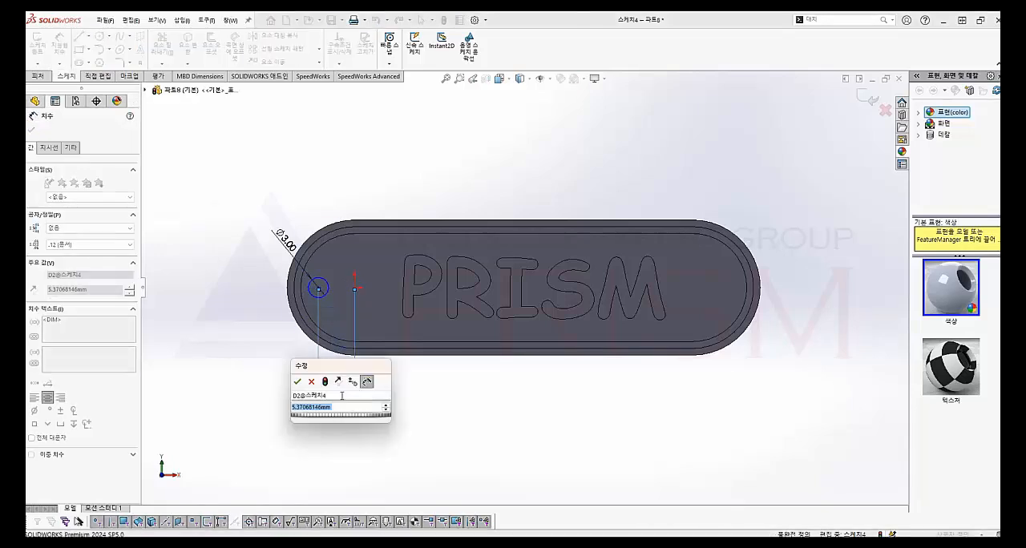
{"action": "type", "text": "5"}
{"action": "key", "text": "Return"}
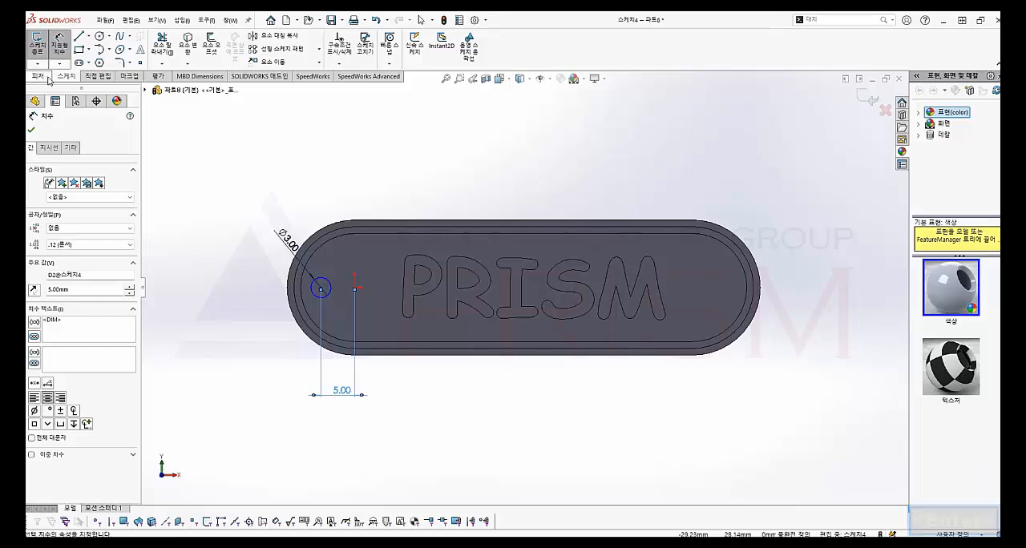
Cut the 3 mm circle through the whole plate with an Extruded Cut set to Through All
{"action": "left_click", "coordinate": [48, 77]}
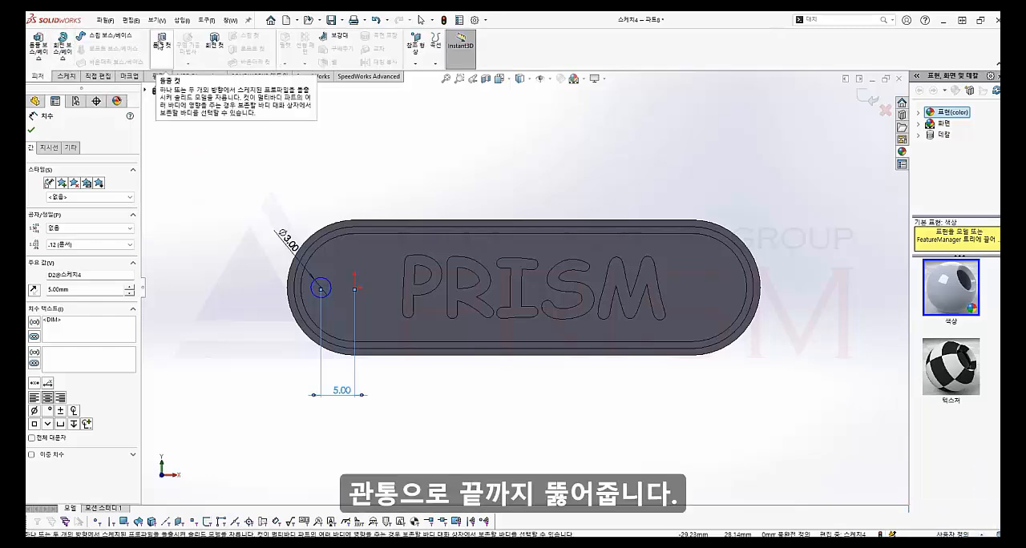
{"action": "left_click", "coordinate": [161, 44]}
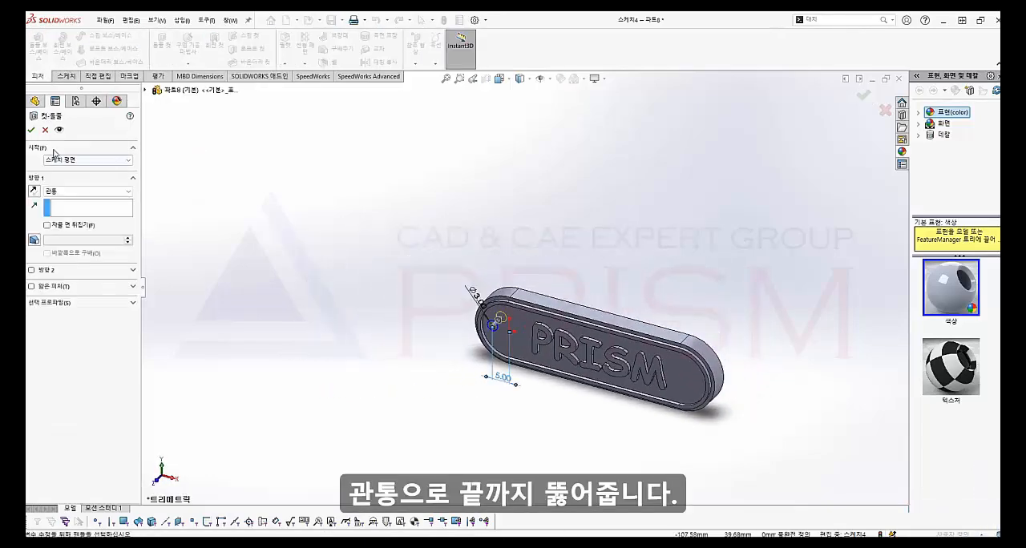
{"action": "left_click", "coordinate": [31, 132]}
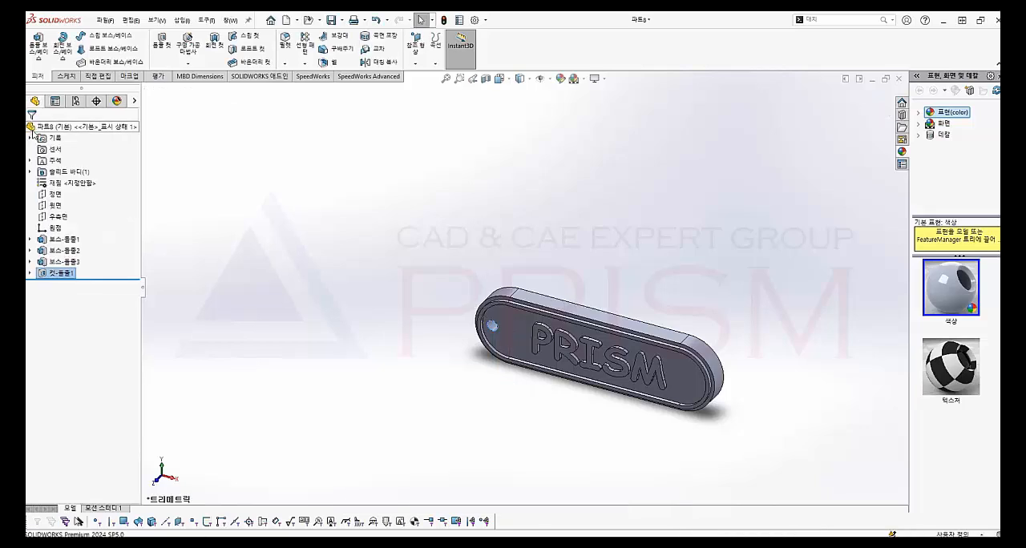
Colour the base plate extrusion light blue with RGB 167, 222, 255, applying the appearance to that feature only
{"action": "middle_click_drag", "start_coordinate": [692, 285], "coordinate": [653, 248]}
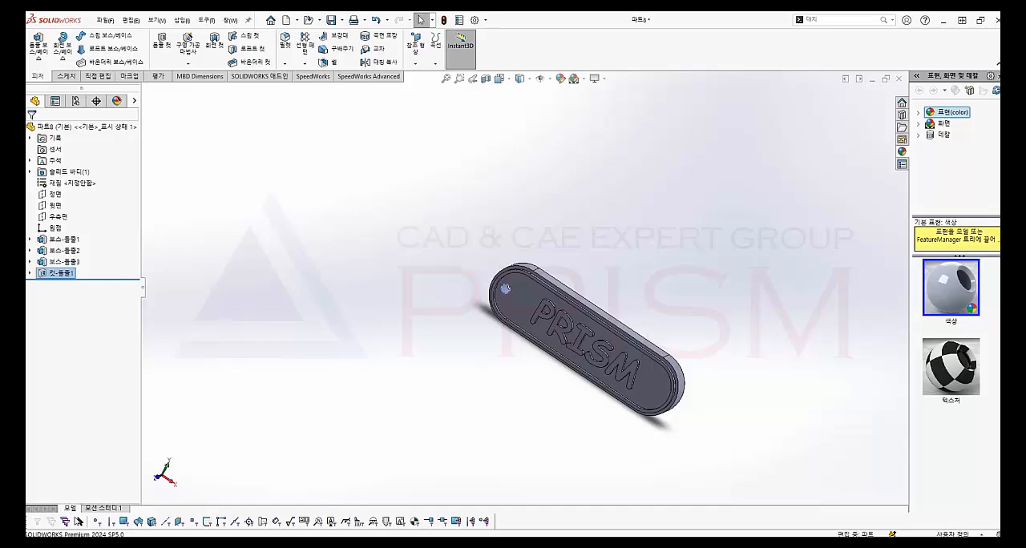
{"action": "key", "text": "ctrl+7"}
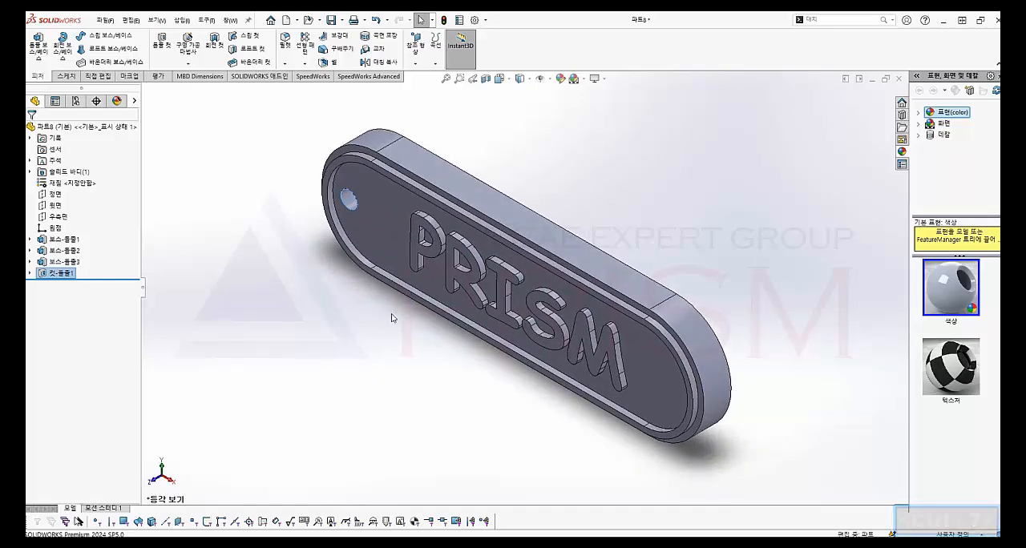
{"action": "right_click", "coordinate": [71, 242]}
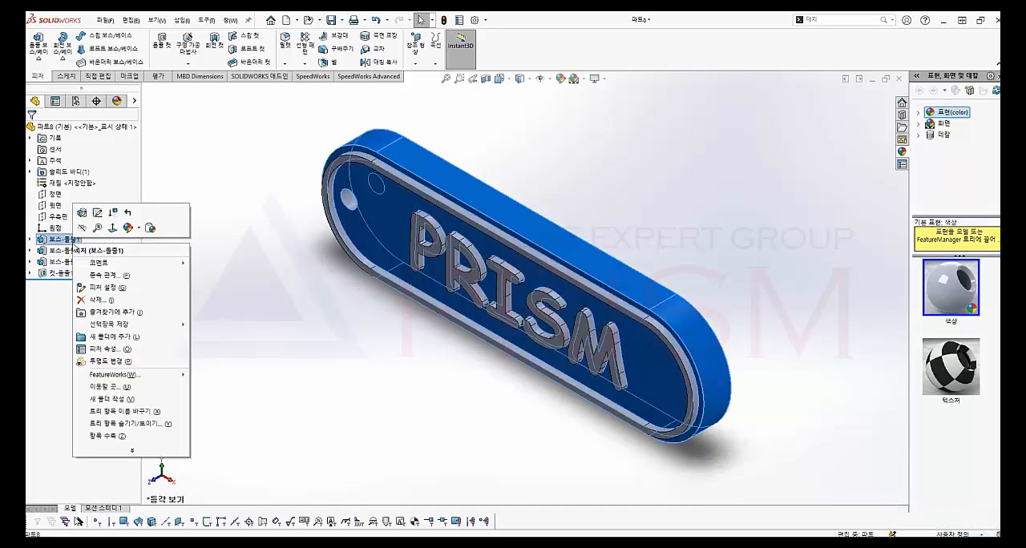
{"action": "left_click", "coordinate": [131, 236]}
{"action": "left_click", "coordinate": [141, 253]}
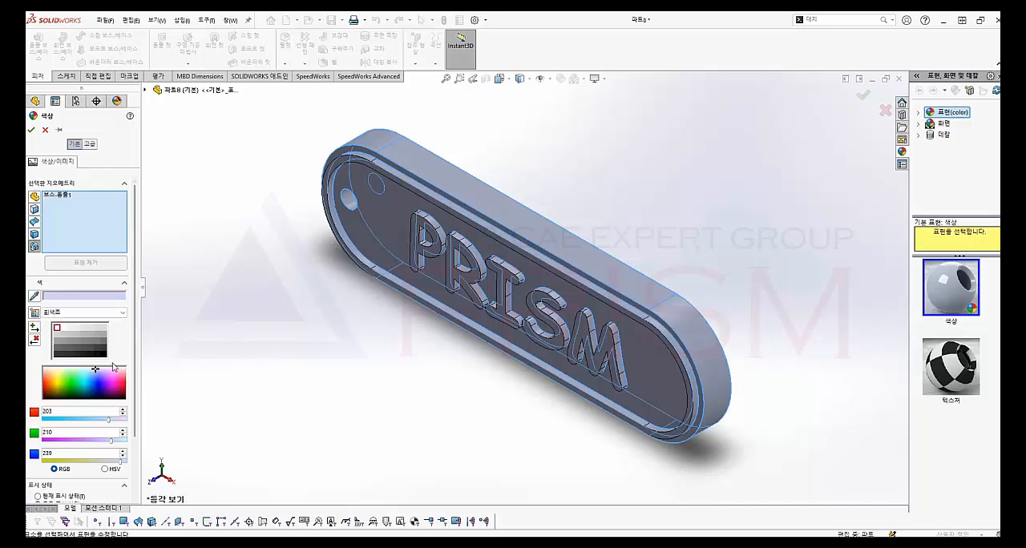
{"action": "left_click_drag", "start_coordinate": [97, 371], "coordinate": [86, 371]}
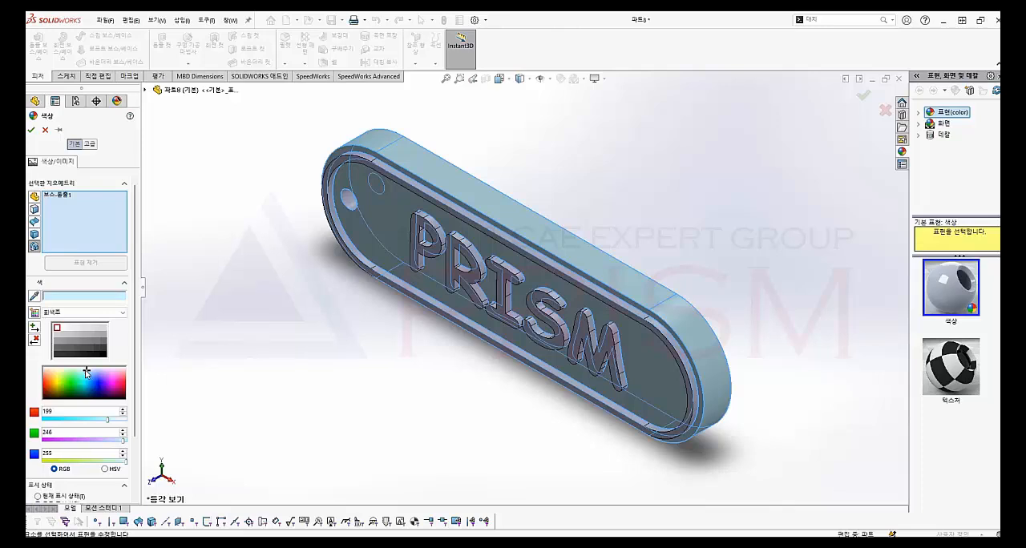
{"action": "left_click_drag", "start_coordinate": [85, 372], "coordinate": [90, 373]}
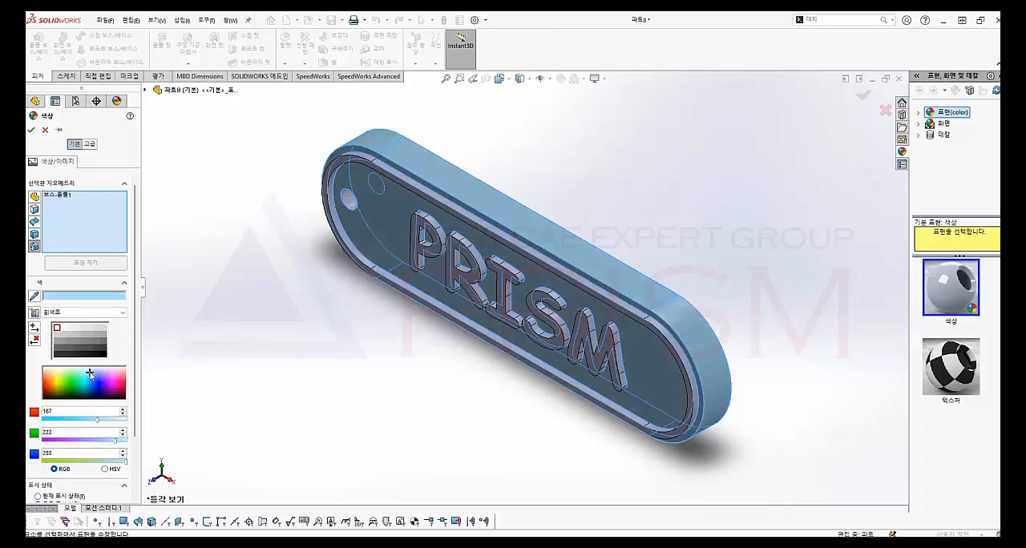
{"action": "left_click", "coordinate": [31, 130]}
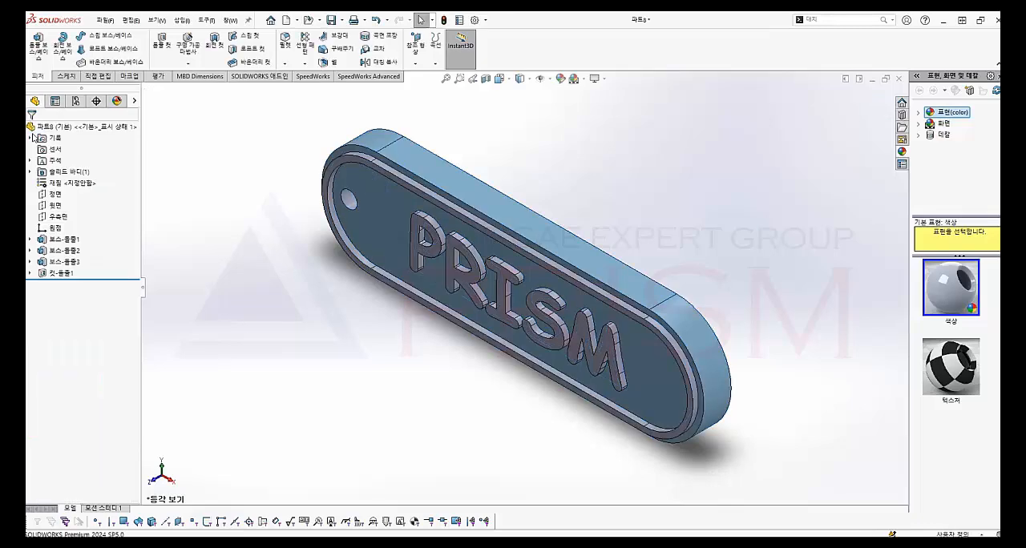
Colour the raised border feature deep blue with RGB 0, 26, 235
{"action": "right_click", "coordinate": [67, 251]}
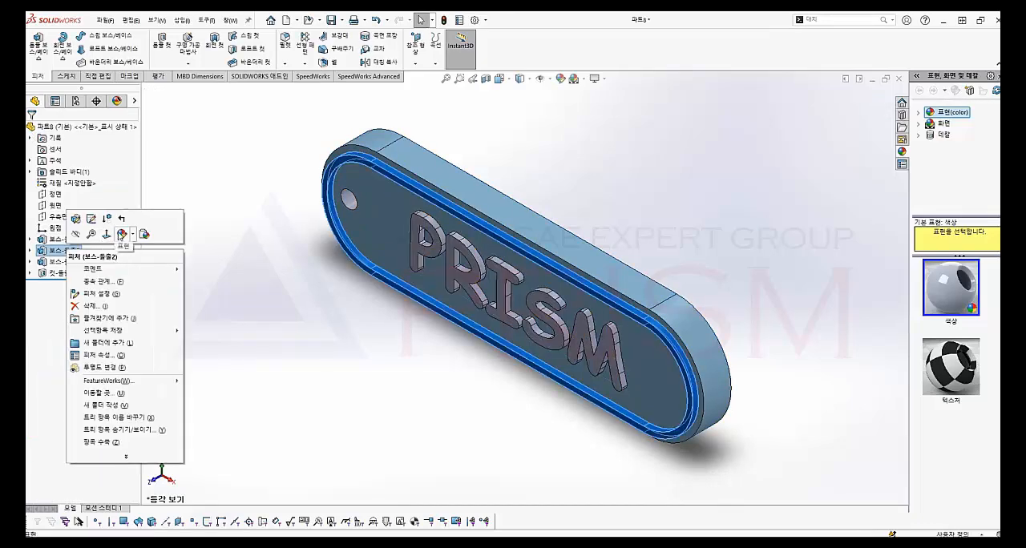
{"action": "left_click", "coordinate": [121, 234]}
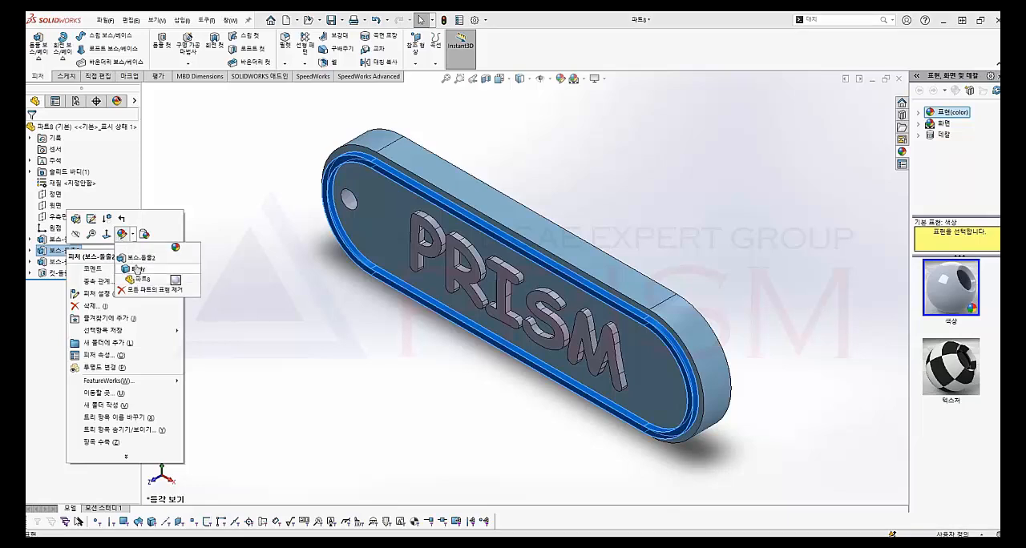
{"action": "left_click", "coordinate": [137, 257]}
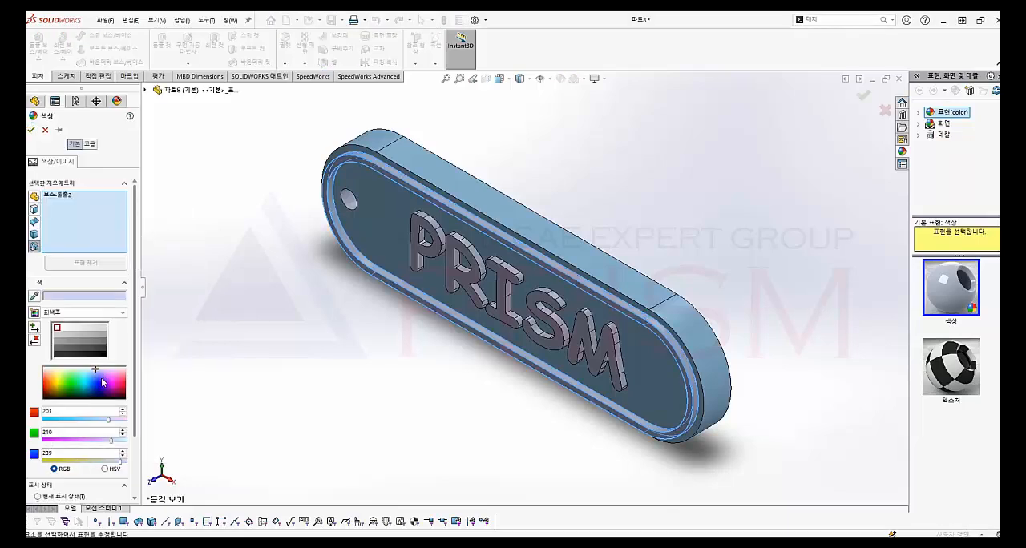
{"action": "left_click", "coordinate": [100, 383]}
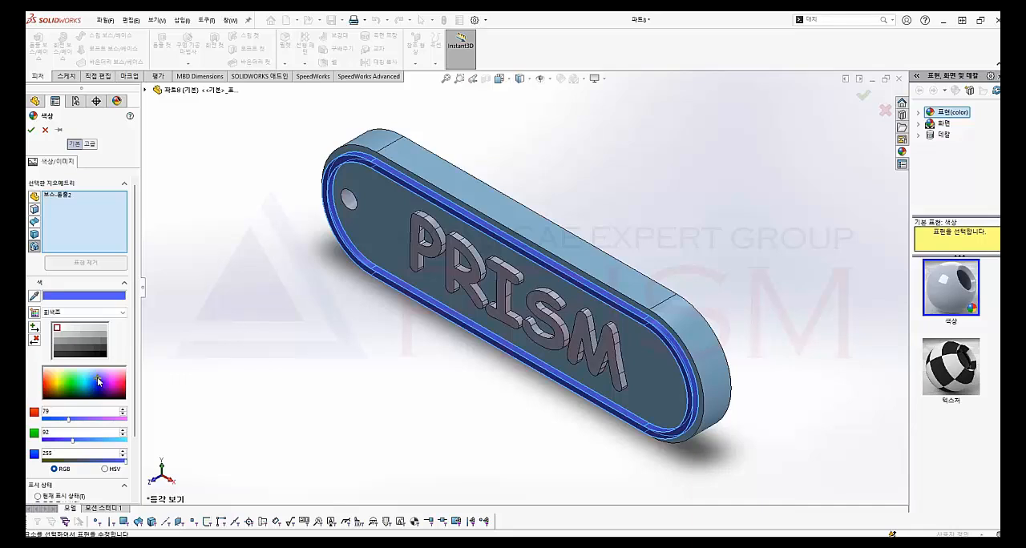
{"action": "left_click", "coordinate": [97, 386]}
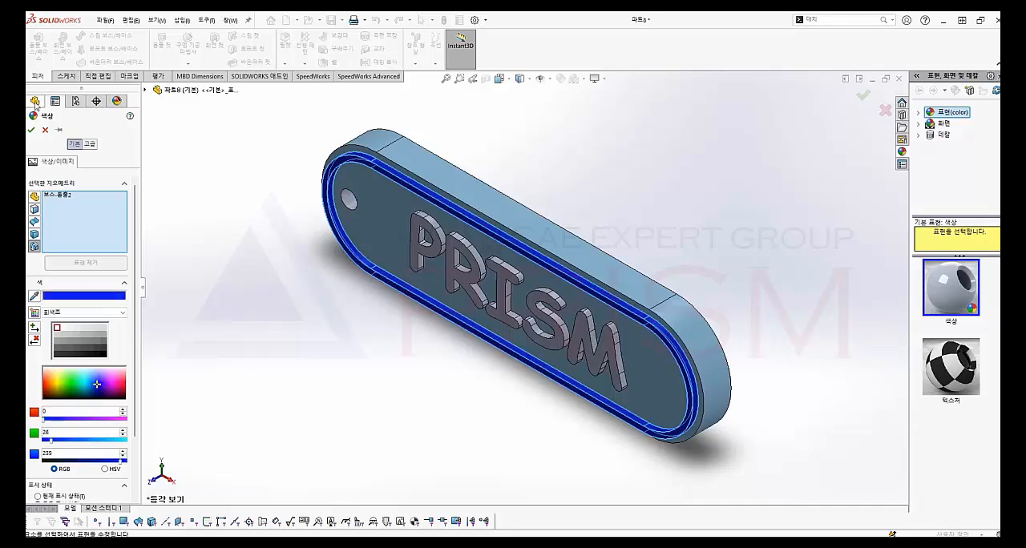
{"action": "left_click", "coordinate": [32, 129]}
Colour the raised PRISM lettering feature deep blue, similar to the border, and show the finished tag in isometric view
{"action": "right_click", "coordinate": [70, 262]}
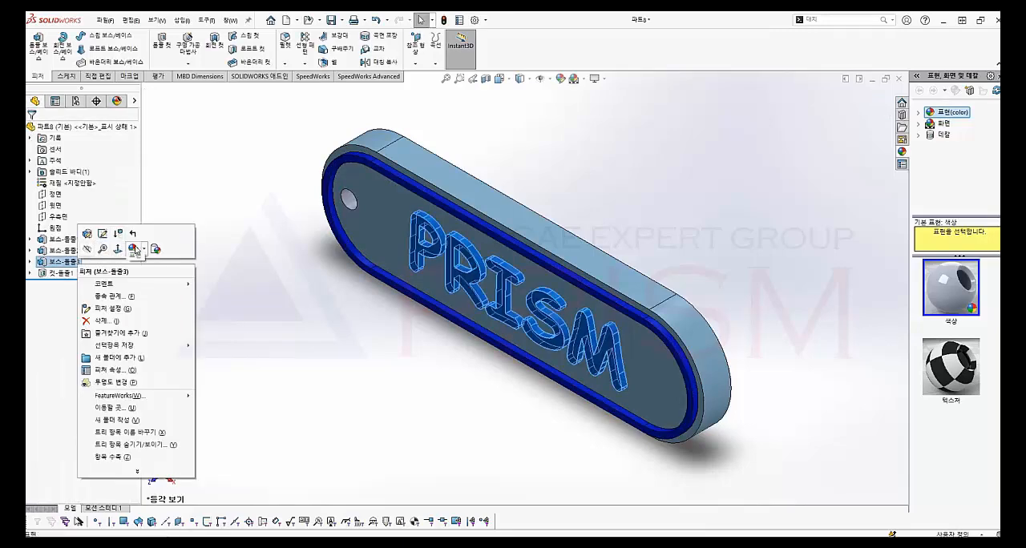
{"action": "left_click", "coordinate": [136, 250]}
{"action": "left_click", "coordinate": [153, 275]}
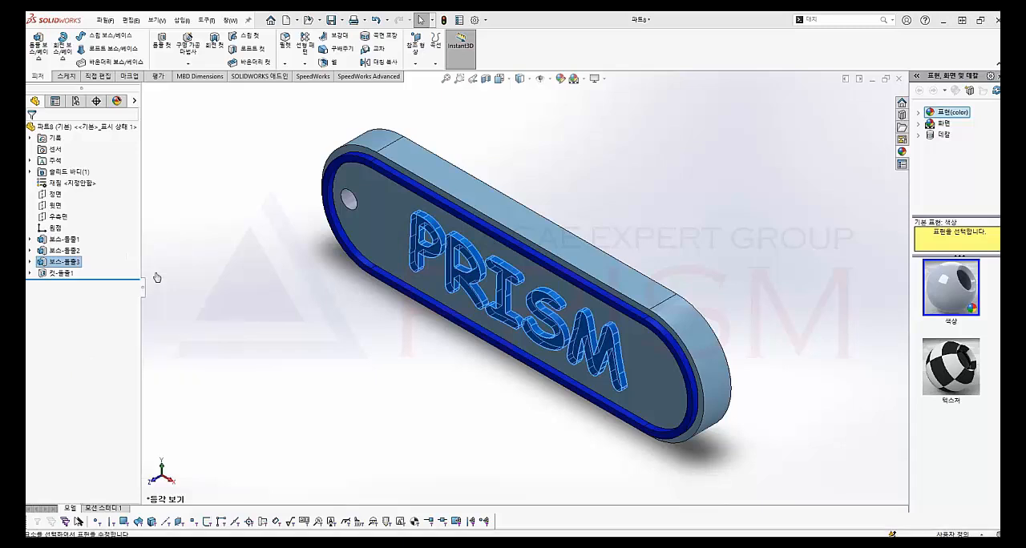
{"action": "left_click", "coordinate": [99, 383]}
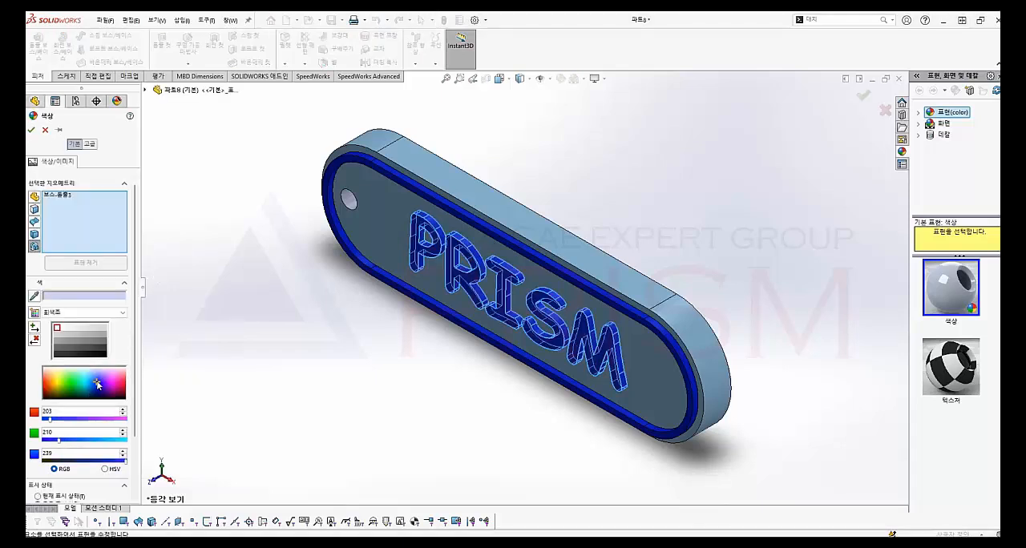
{"action": "left_click", "coordinate": [33, 128]}
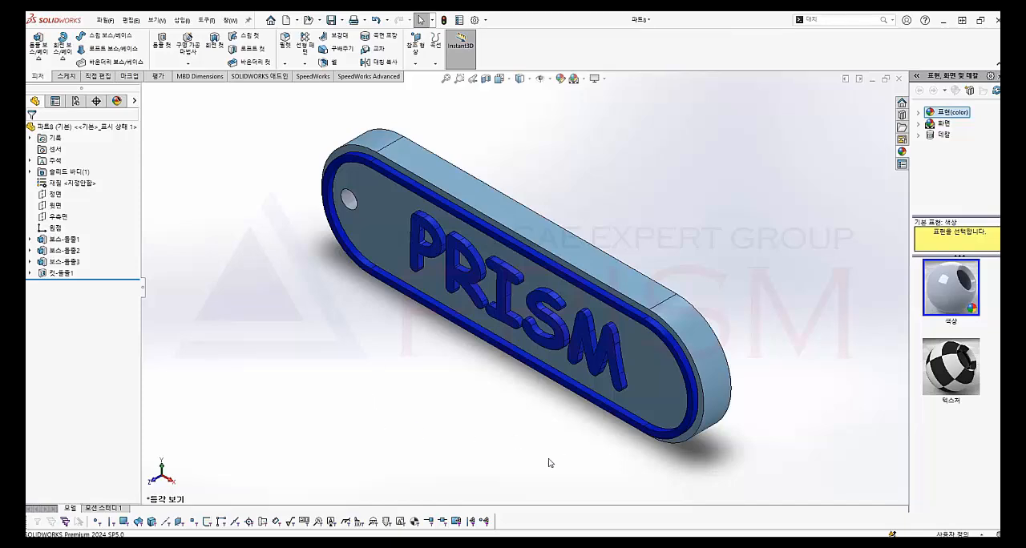
{"action": "middle_click_drag", "start_coordinate": [550, 463], "coordinate": [559, 489]}
{"action": "key", "text": "ctrl+7"}
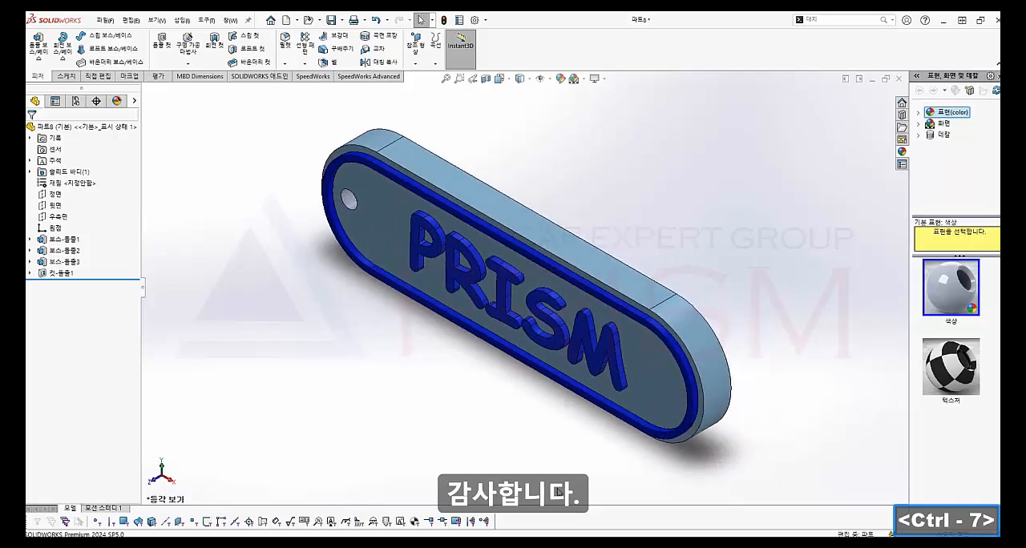